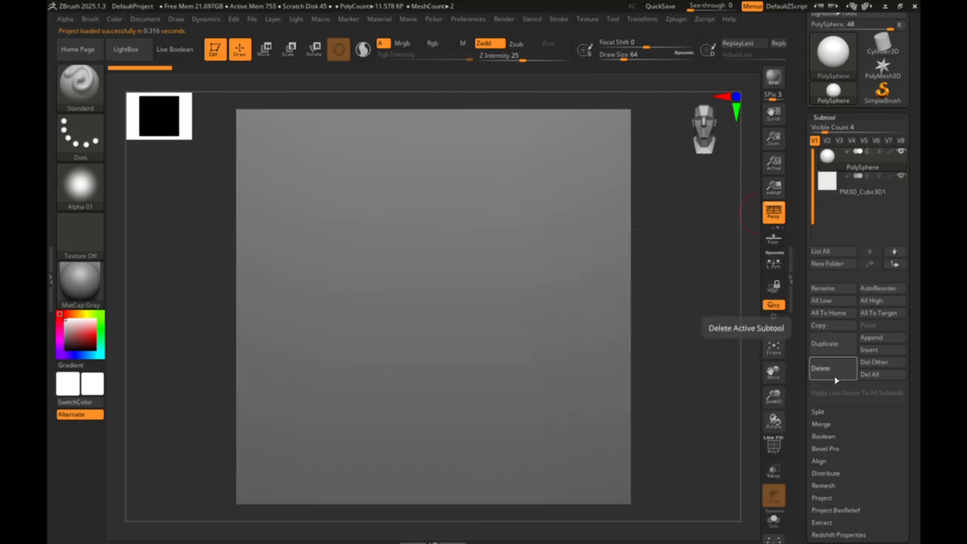
- Delete the PolySphere subtool so only the cube is left in the subtool list
{"action": "left_click", "coordinate": [820, 368]}
{"action": "left_click", "coordinate": [737, 400]}
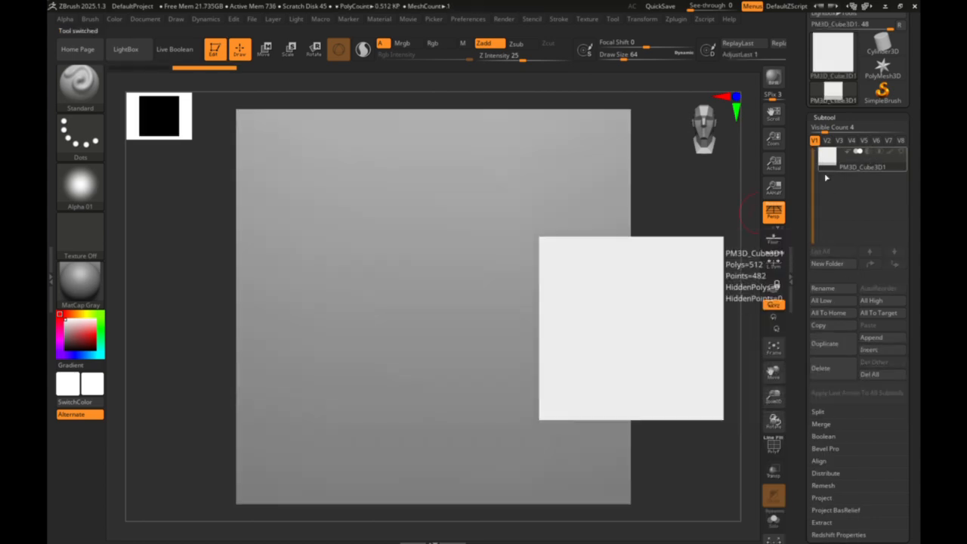
- Scale the cube's depth down to 0.1 and shorten its height to form a flat, wide rectangular signboard
{"action": "left_click_drag", "start_coordinate": [718, 129], "coordinate": [660, 129]}
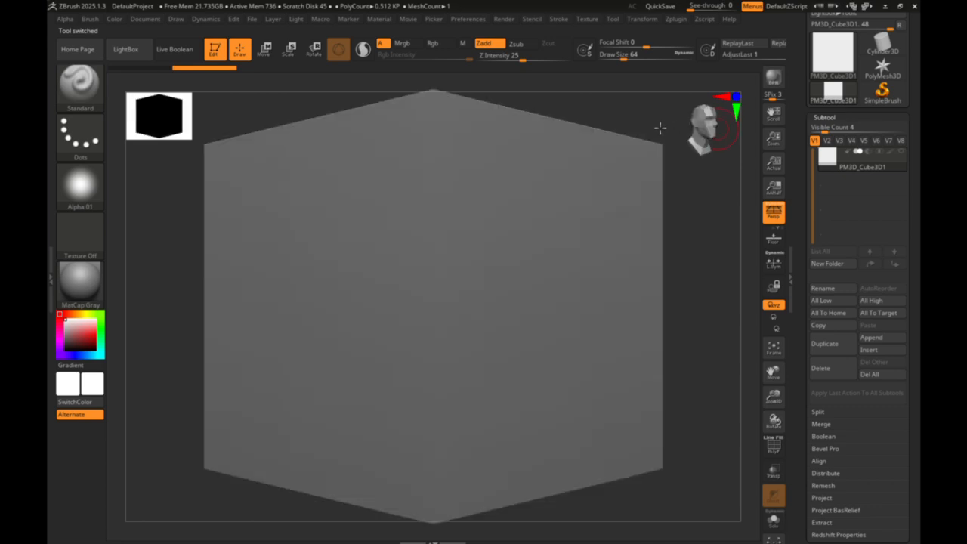
{"action": "left_click", "coordinate": [726, 121]}
{"action": "left_click", "coordinate": [289, 50]}
{"action": "left_click_drag", "start_coordinate": [466, 305], "coordinate": [246, 300]}
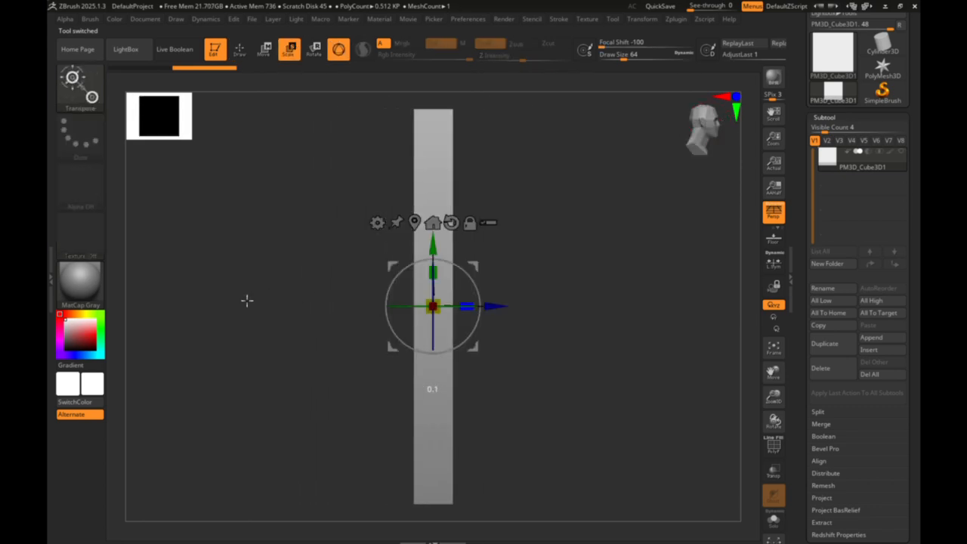
{"action": "left_click_drag", "start_coordinate": [697, 179], "coordinate": [663, 149]}
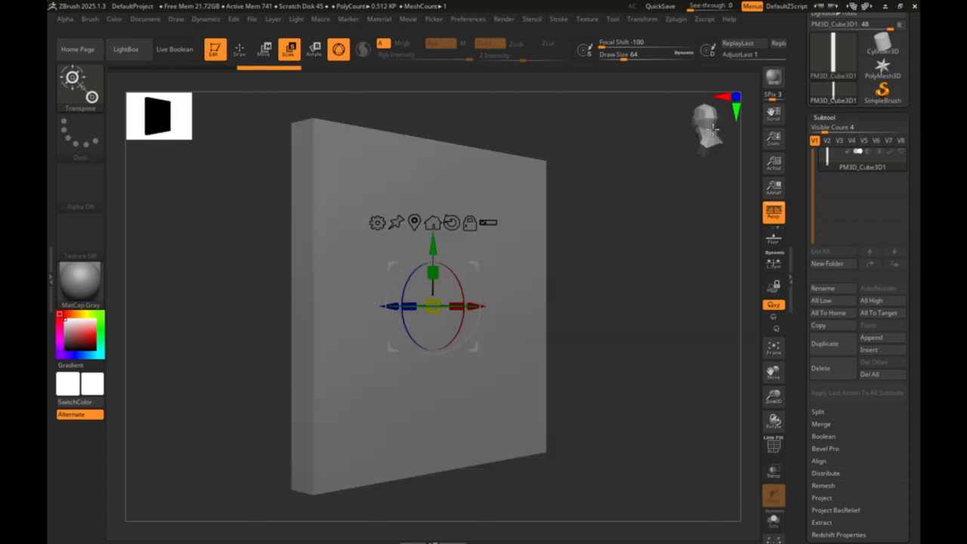
{"action": "mouse_move", "coordinate": [713, 130]}
{"action": "left_mouse_down"}
{"action": "mouse_move", "coordinate": [750, 141]}
{"action": "mouse_move", "coordinate": [723, 136]}
{"action": "left_mouse_up"}
{"action": "left_click_drag", "start_coordinate": [432, 273], "coordinate": [432, 350]}
- Append a cylinder as a new subtool and lower it beneath the signboard's centre
{"action": "left_click_drag", "start_coordinate": [772, 372], "coordinate": [775, 291]}
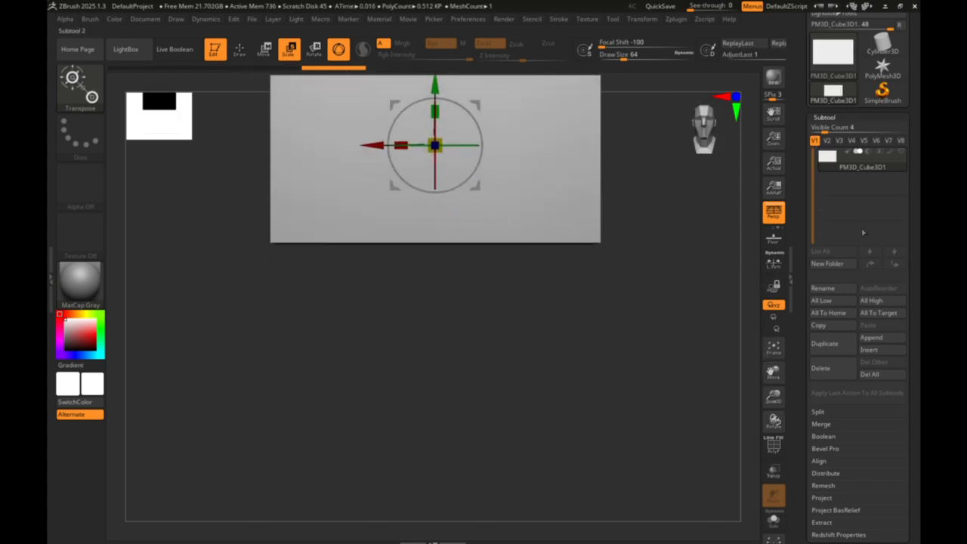
{"action": "left_click", "coordinate": [870, 337]}
{"action": "left_click", "coordinate": [670, 298]}
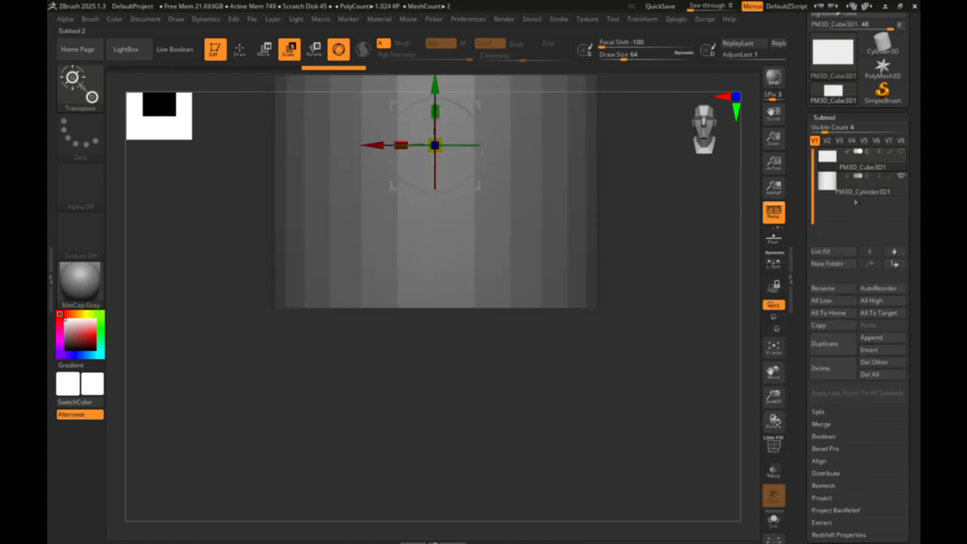
{"action": "left_click_drag", "start_coordinate": [435, 86], "coordinate": [438, 201]}
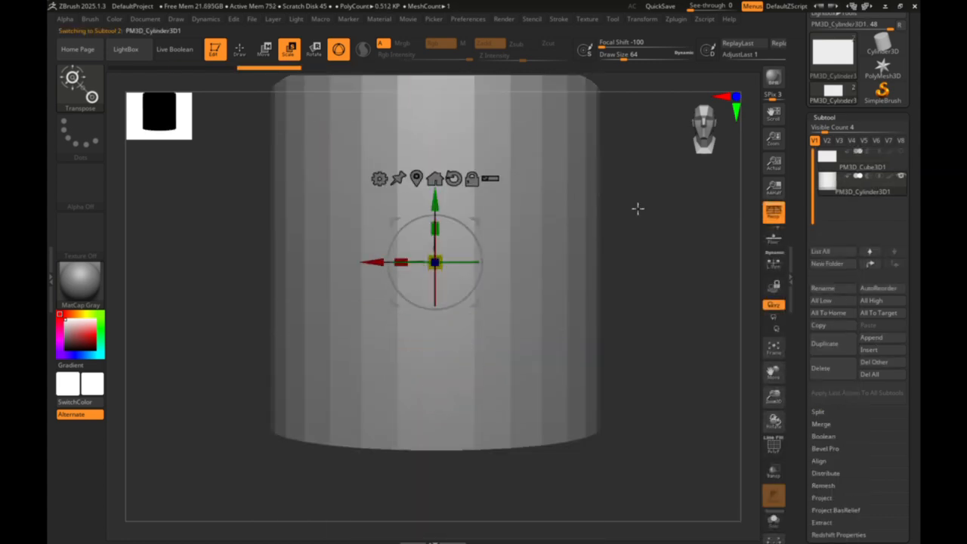
- Scale the cylinder down uniformly to a small piece slimmer than the signboard's thickness
{"action": "left_click", "coordinate": [772, 346]}
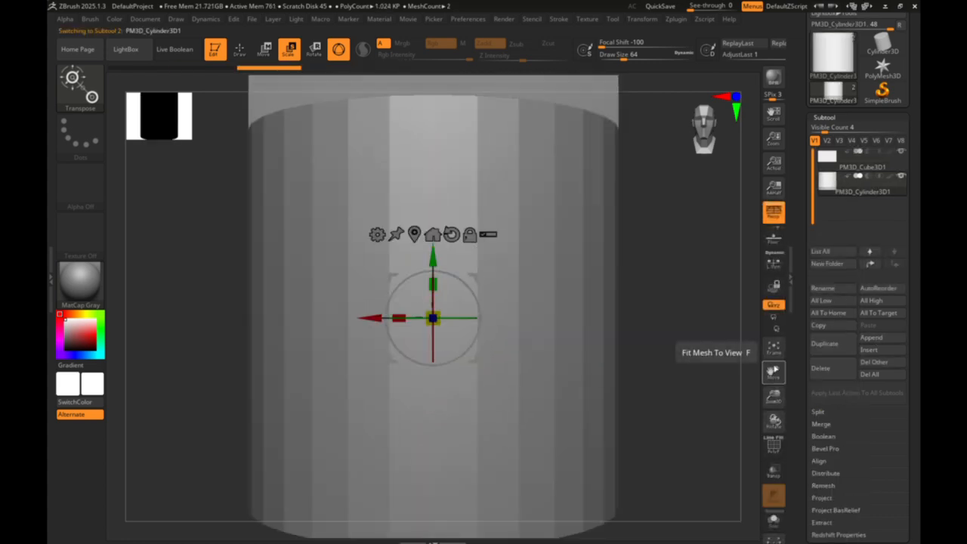
{"action": "left_click", "coordinate": [772, 346]}
{"action": "left_click", "coordinate": [772, 346]}
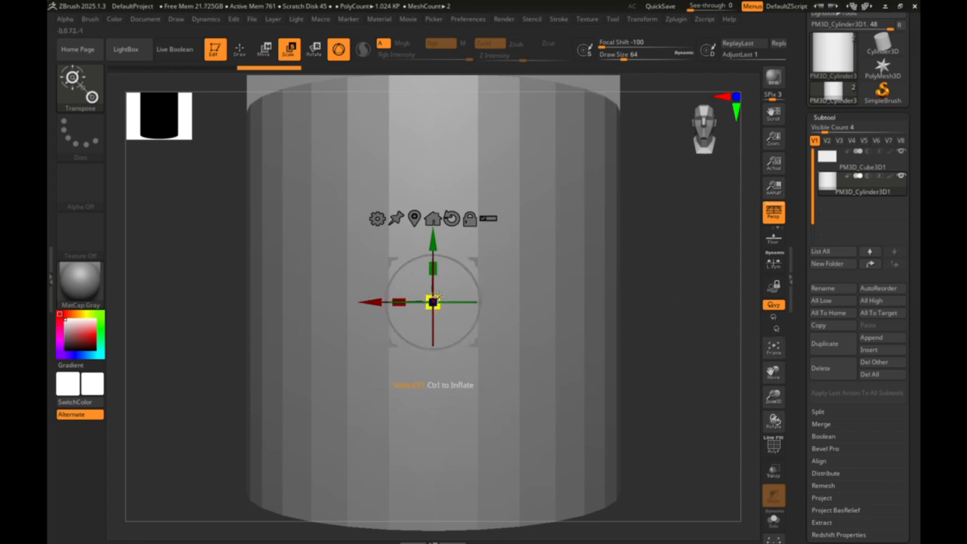
{"action": "left_click_drag", "start_coordinate": [432, 302], "coordinate": [568, 429]}
{"action": "left_click_drag", "start_coordinate": [709, 141], "coordinate": [668, 172]}
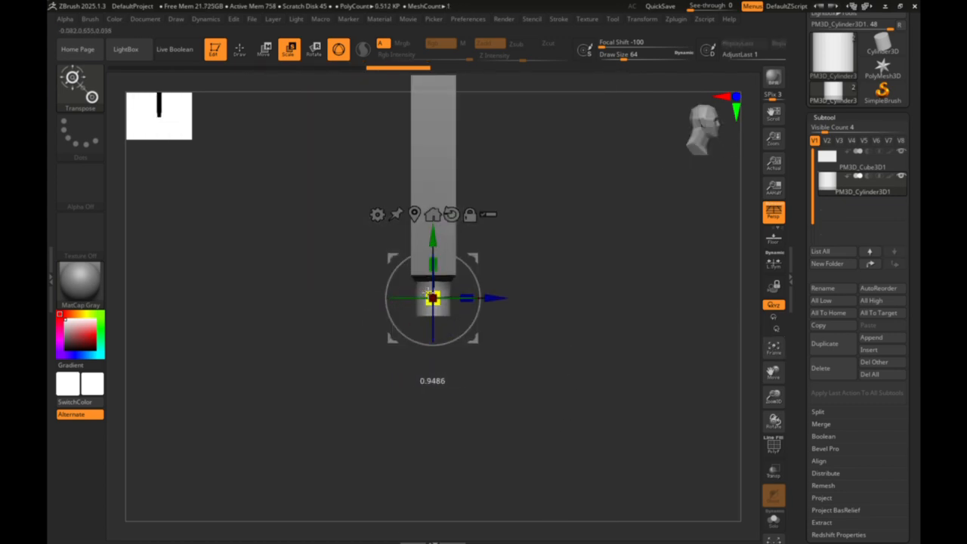
- Shape the small cylinder into a long thin pole and lower it so its upper end meets the signboard
{"action": "left_click_drag", "start_coordinate": [432, 241], "coordinate": [381, 124]}
{"action": "left_click_drag", "start_coordinate": [384, 53], "coordinate": [384, 55]}
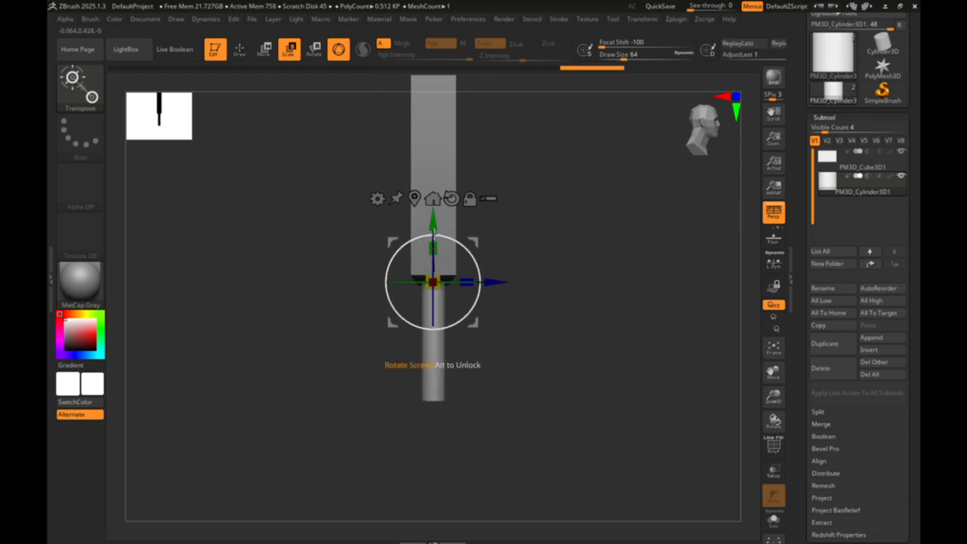
{"action": "left_click_drag", "start_coordinate": [433, 224], "coordinate": [451, 326]}
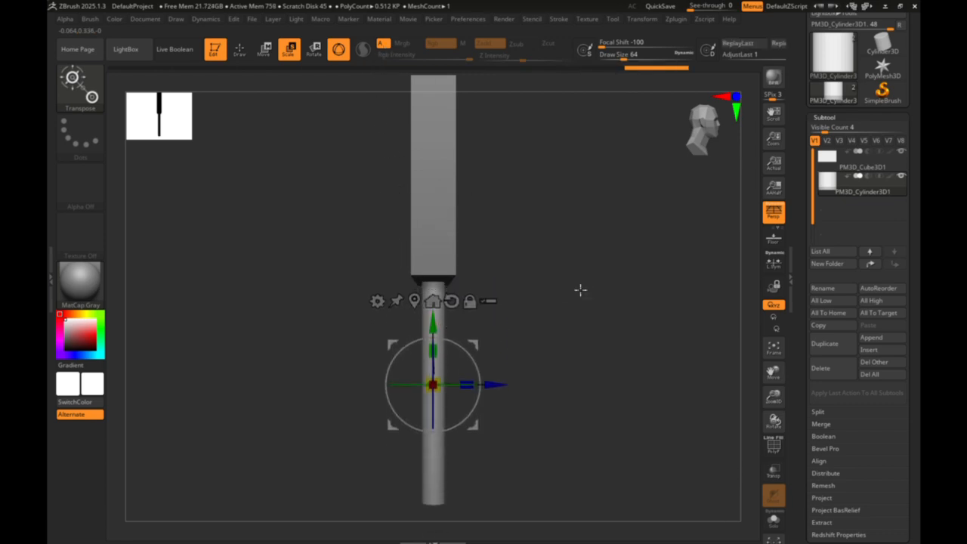
- Merge the signboard subtool down with the pole into a single subtool
{"action": "left_click", "coordinate": [709, 140]}
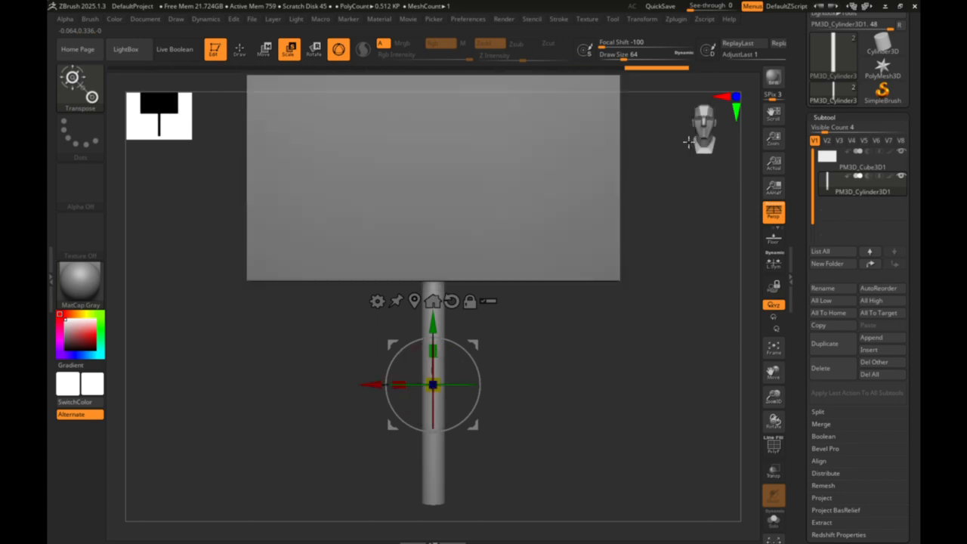
{"action": "left_click", "coordinate": [772, 349]}
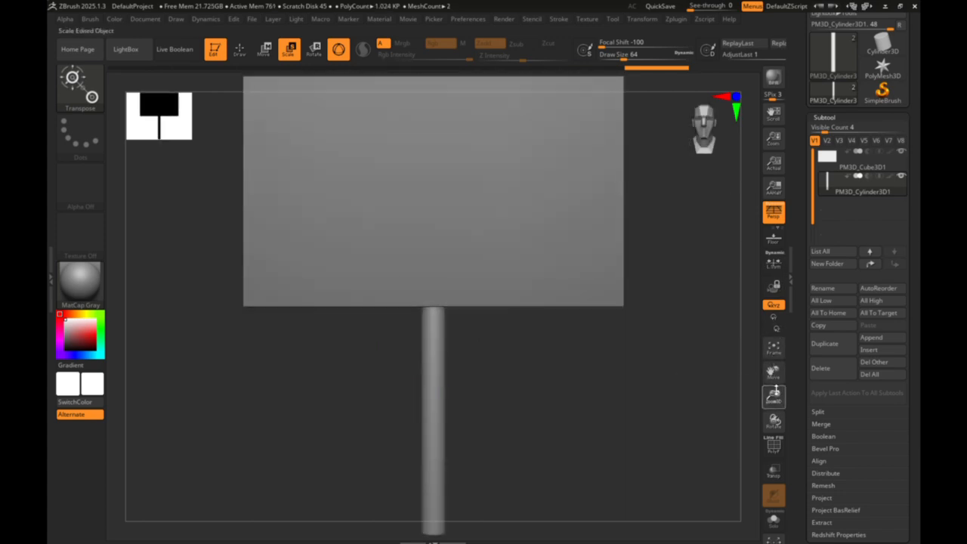
{"action": "left_click", "coordinate": [773, 354]}
{"action": "left_click", "coordinate": [772, 353]}
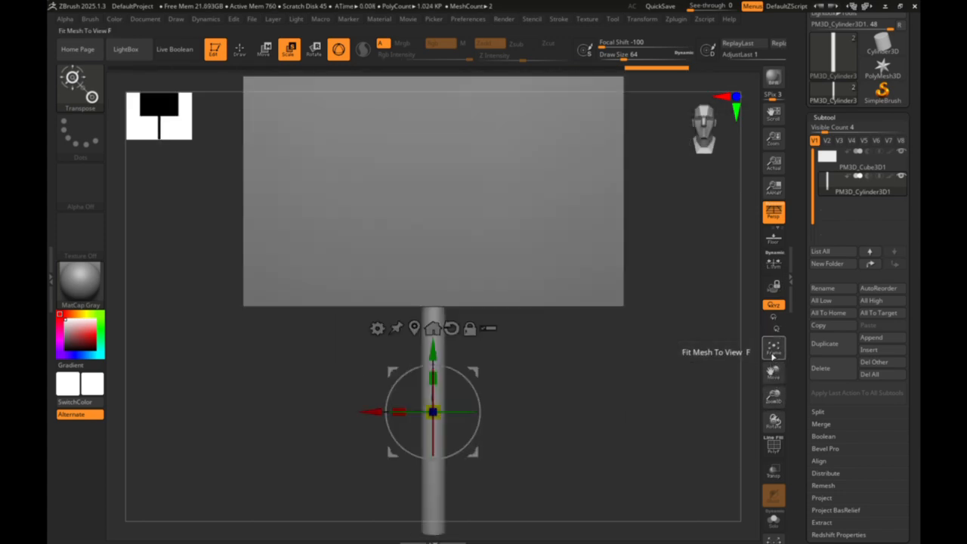
{"action": "left_click", "coordinate": [844, 160]}
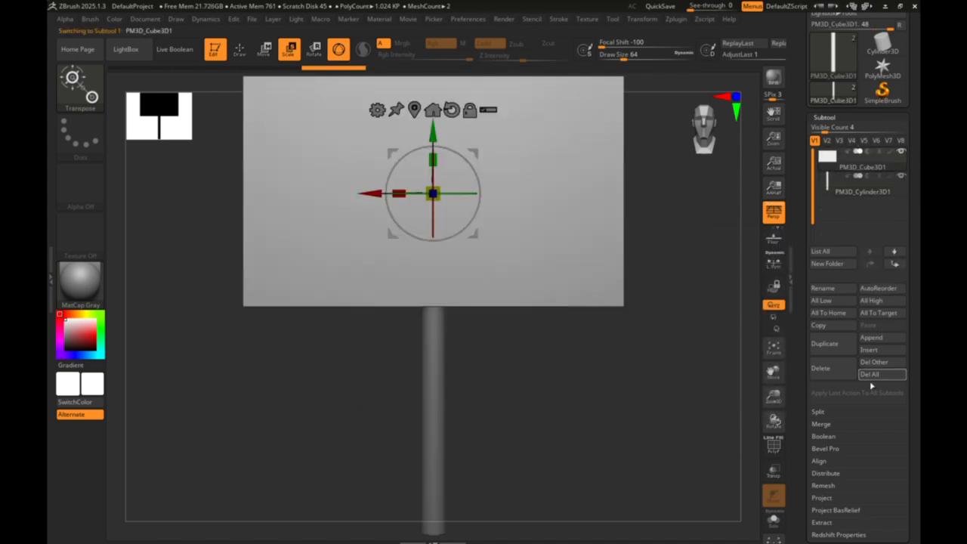
{"action": "left_click", "coordinate": [821, 424]}
{"action": "left_click", "coordinate": [816, 436]}
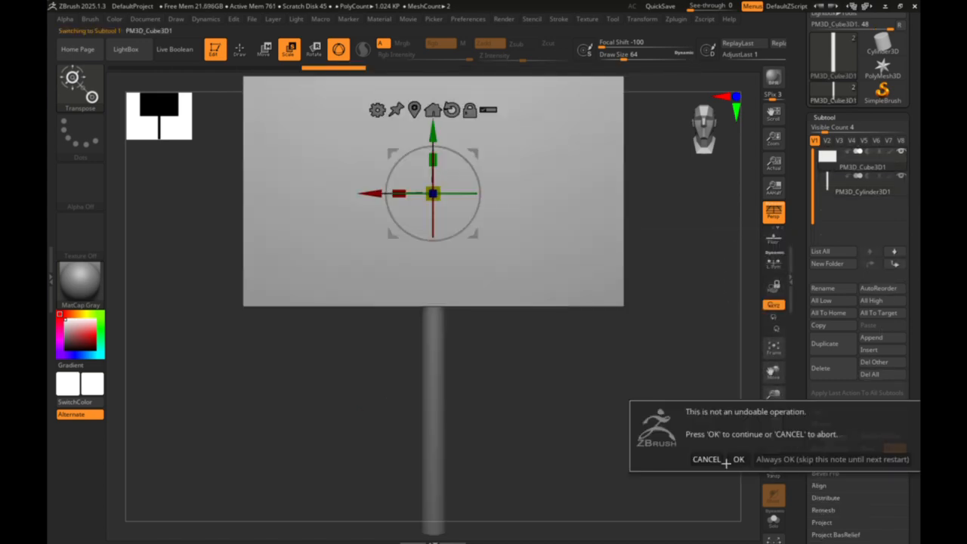
{"action": "left_click", "coordinate": [738, 458]}
- Apply Remesh By Union to the merged signboard and pole, then return to Draw mode
{"action": "left_click", "coordinate": [377, 110]}
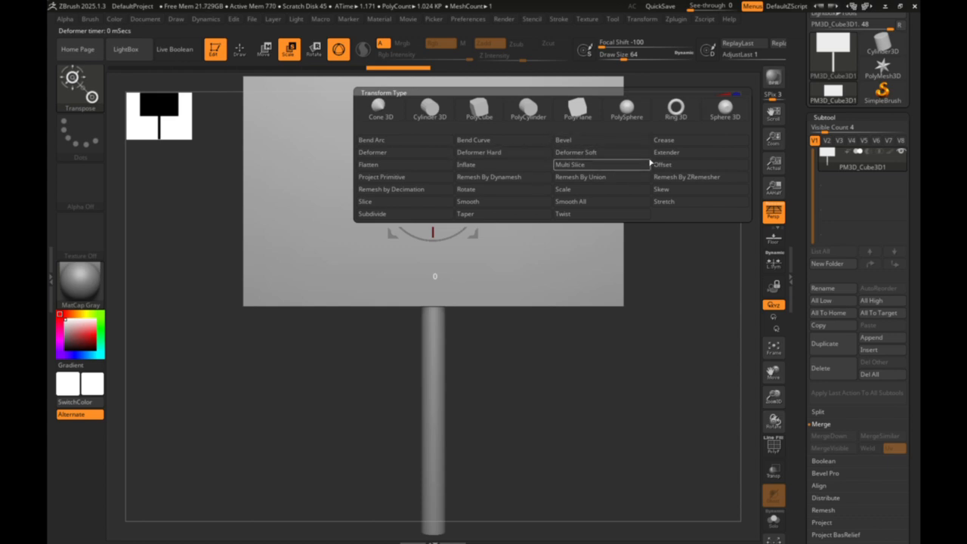
{"action": "left_click", "coordinate": [620, 189]}
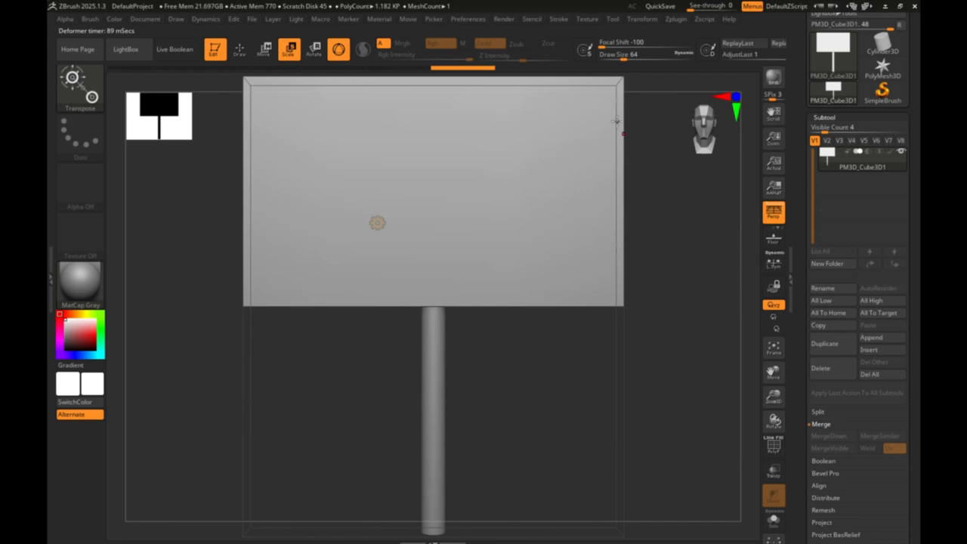
{"action": "left_click", "coordinate": [238, 50]}
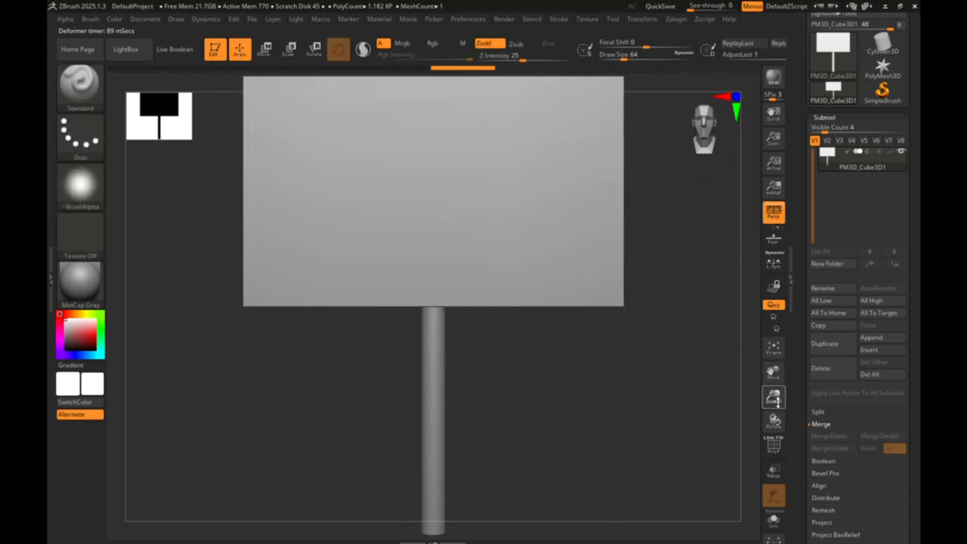
- Set the Text 3D & Vector Shapes font to Segoe Print with the Regular style
{"action": "left_click_drag", "start_coordinate": [777, 402], "coordinate": [766, 383]}
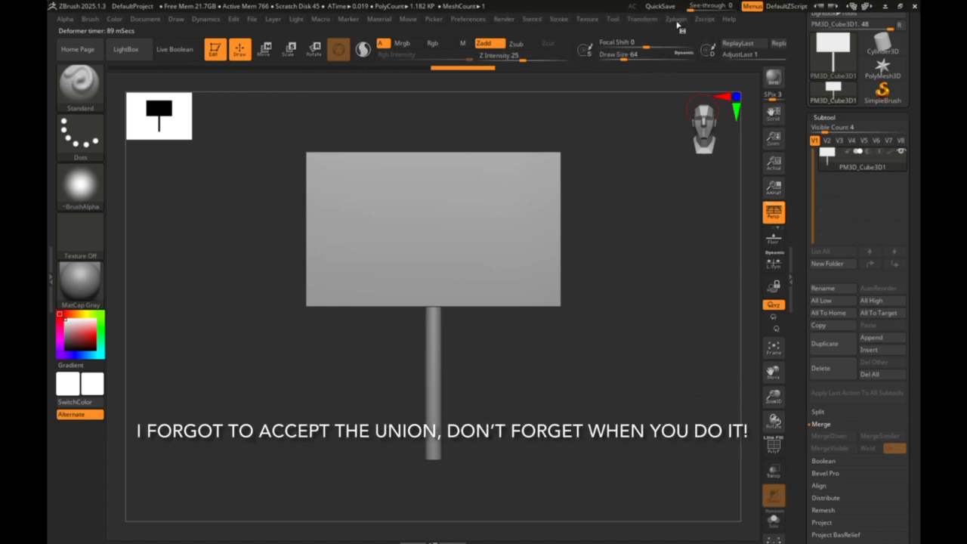
{"action": "left_click", "coordinate": [676, 21]}
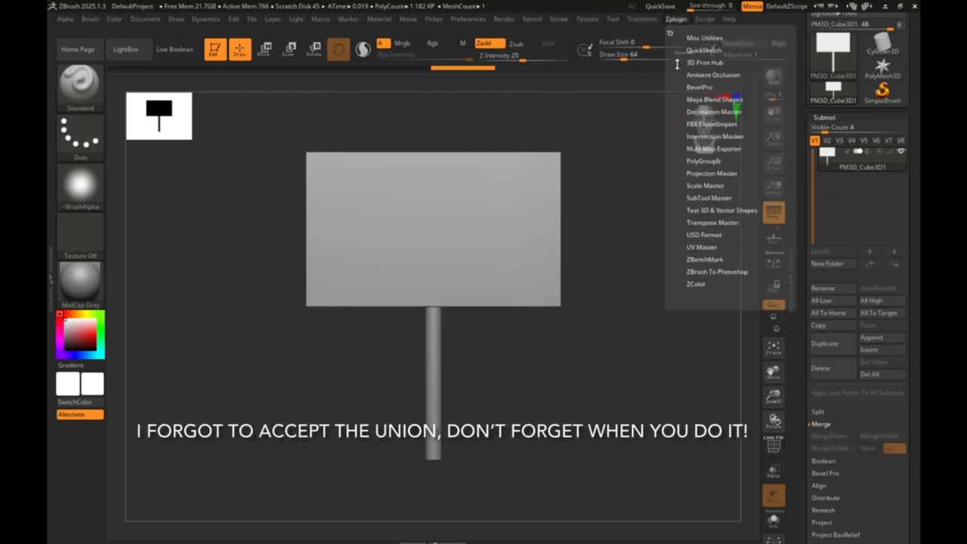
{"action": "left_click", "coordinate": [693, 210]}
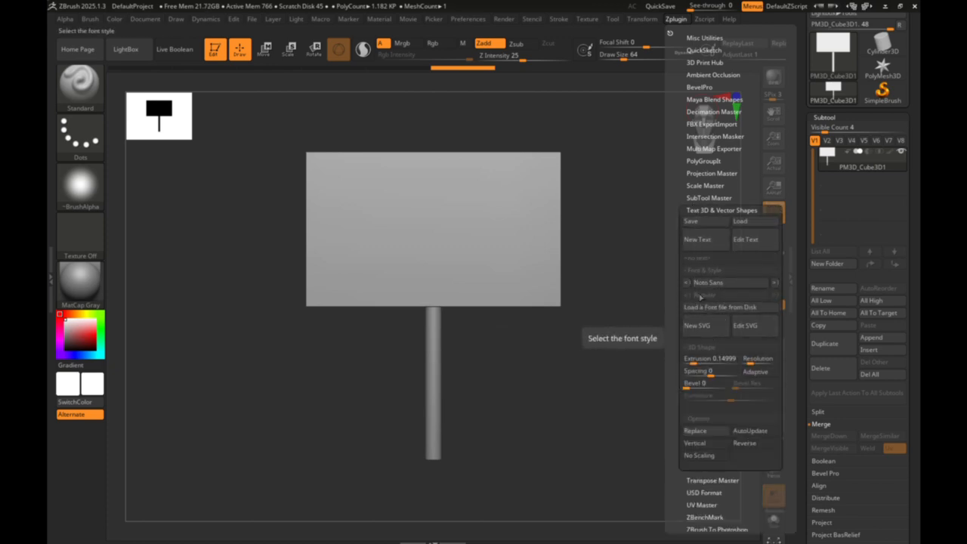
{"action": "left_click", "coordinate": [699, 282]}
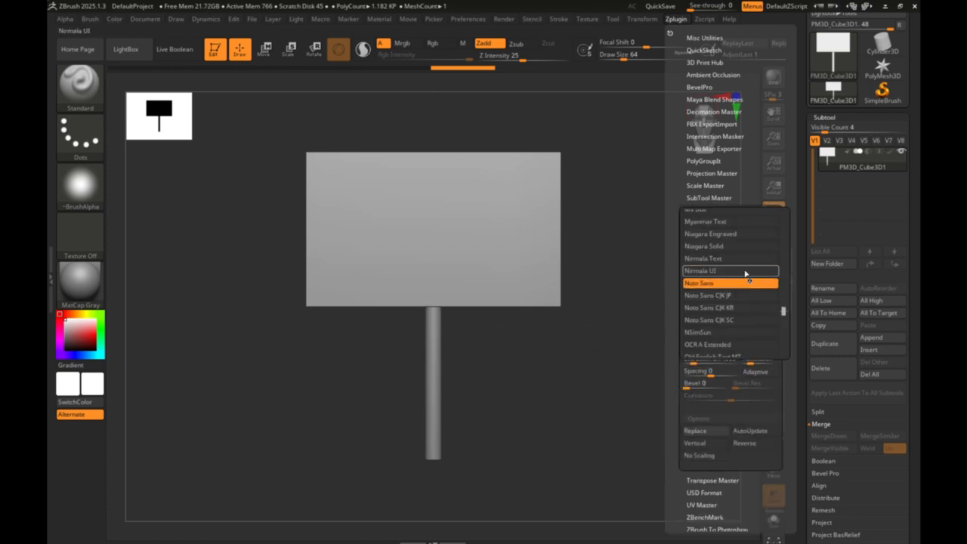
{"action": "scroll", "coordinate": [786, 317], "scroll_direction": "up", "scroll_amount": 1}
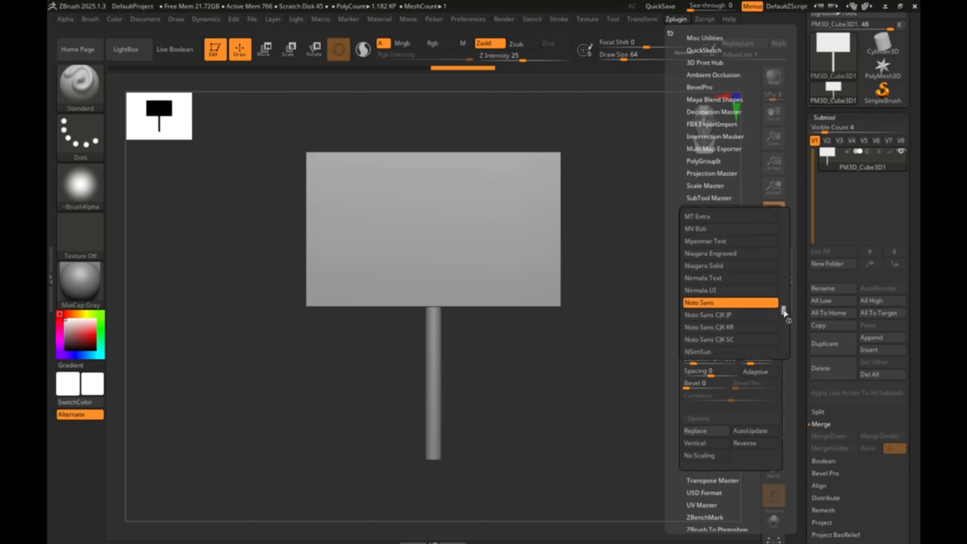
{"action": "left_click_drag", "start_coordinate": [784, 312], "coordinate": [775, 335]}
{"action": "left_click_drag", "start_coordinate": [739, 281], "coordinate": [738, 270]}
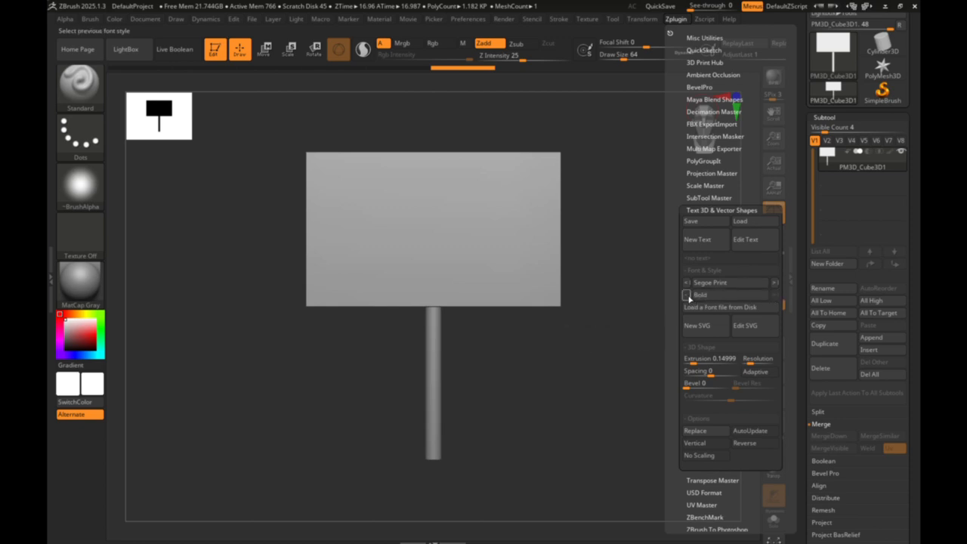
{"action": "left_click", "coordinate": [737, 302]}
{"action": "left_click", "coordinate": [713, 308]}
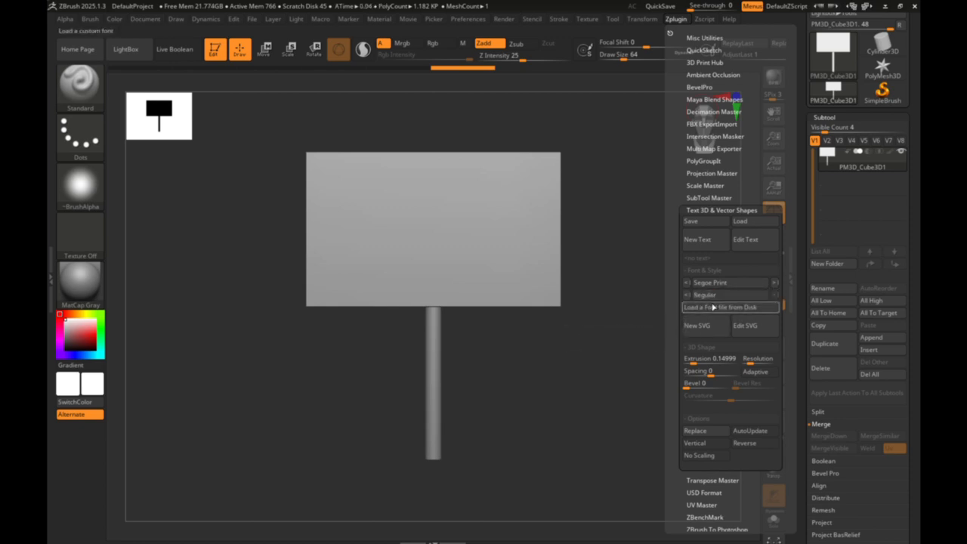
- Create new 3D text reading "I love Raccoons, They eat my trash"
{"action": "left_click", "coordinate": [702, 240]}
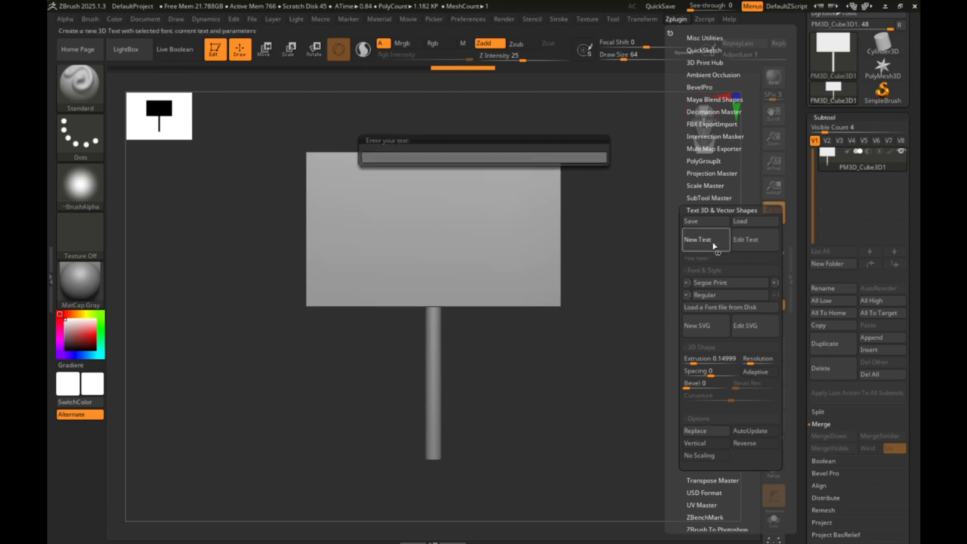
{"action": "left_click", "coordinate": [428, 159]}
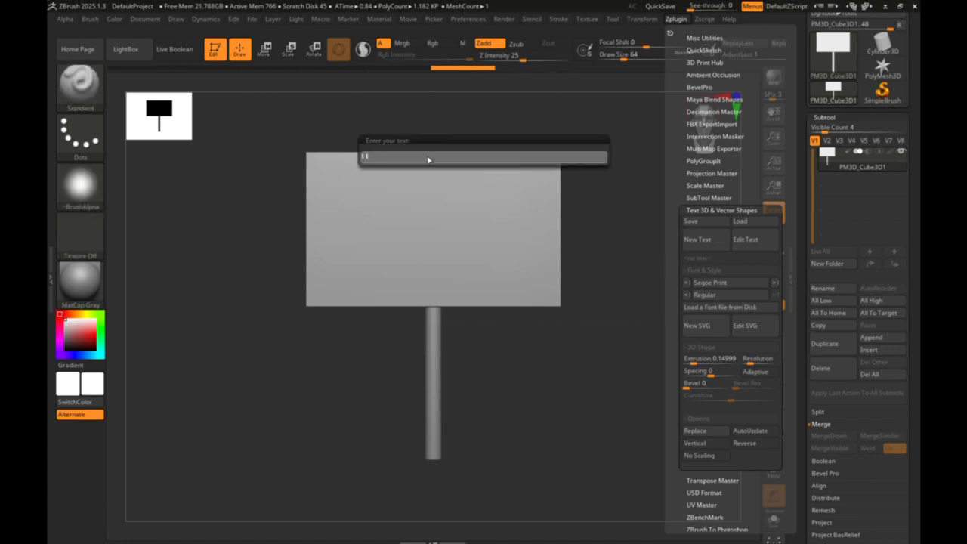
{"action": "type", "text": "I love Haccoons, They eat my trash"}
{"action": "key", "text": "Return"}
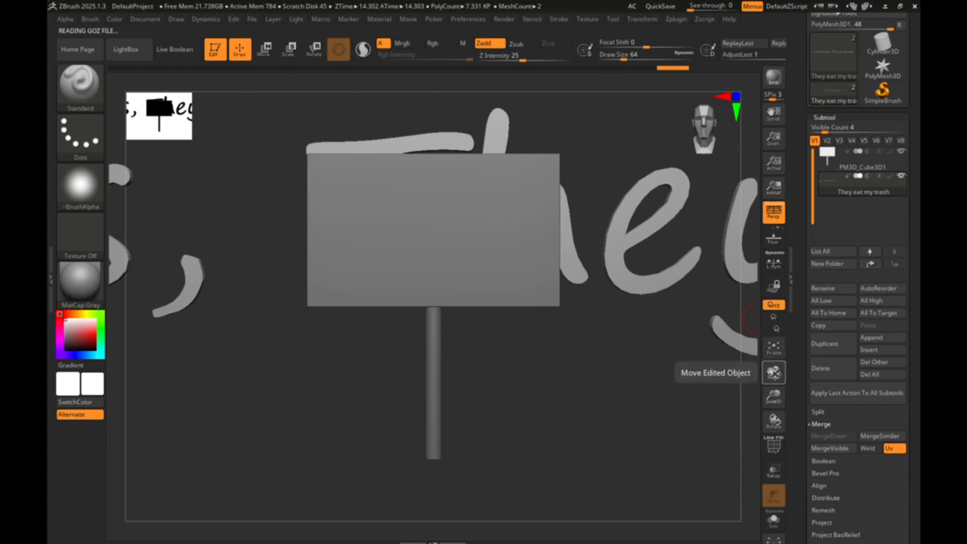
- Scale the 3D text down uniformly about its centre, closer to the signboard's width
{"action": "left_click", "coordinate": [773, 349]}
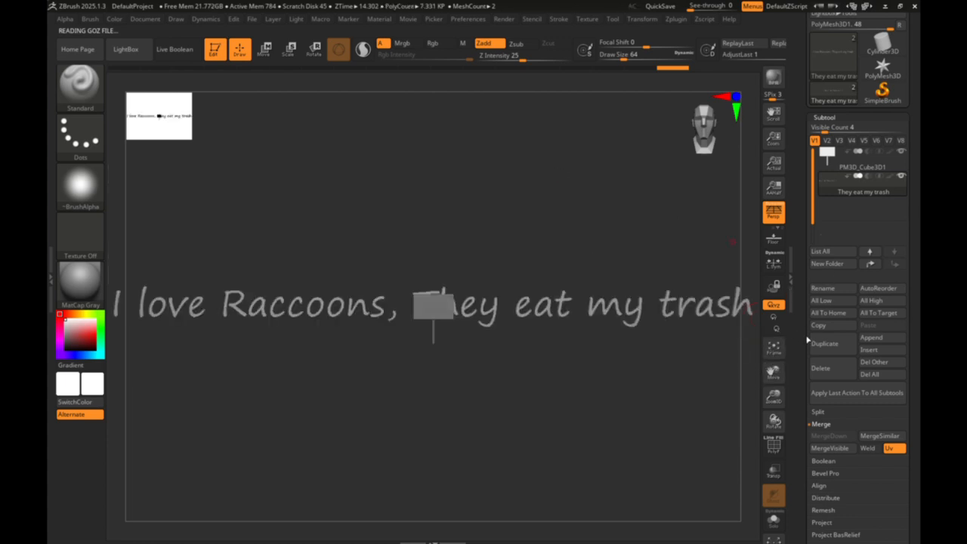
{"action": "left_click", "coordinate": [264, 48]}
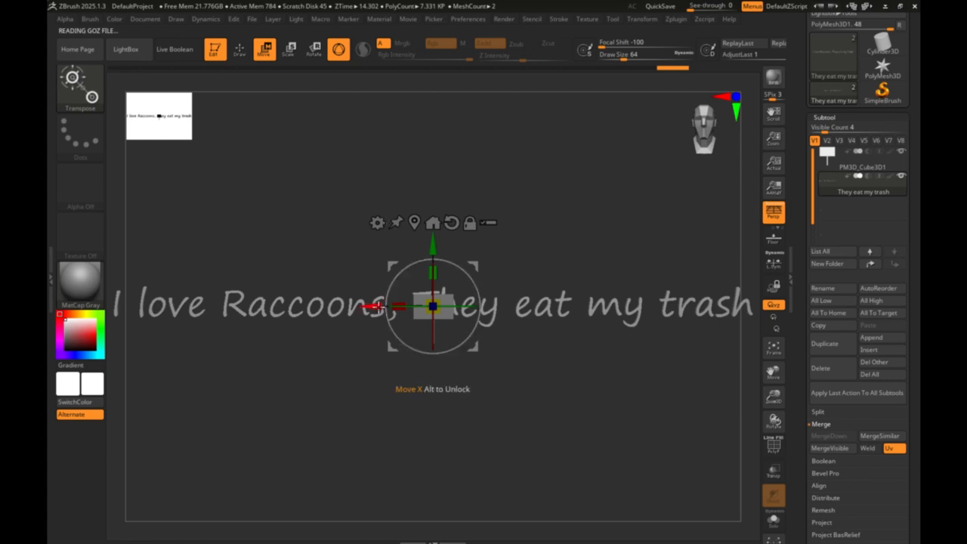
{"action": "mouse_move", "coordinate": [375, 306]}
{"action": "left_mouse_down"}
{"action": "mouse_move", "coordinate": [565, 302]}
{"action": "mouse_move", "coordinate": [353, 295]}
{"action": "mouse_move", "coordinate": [389, 294]}
{"action": "left_mouse_up"}
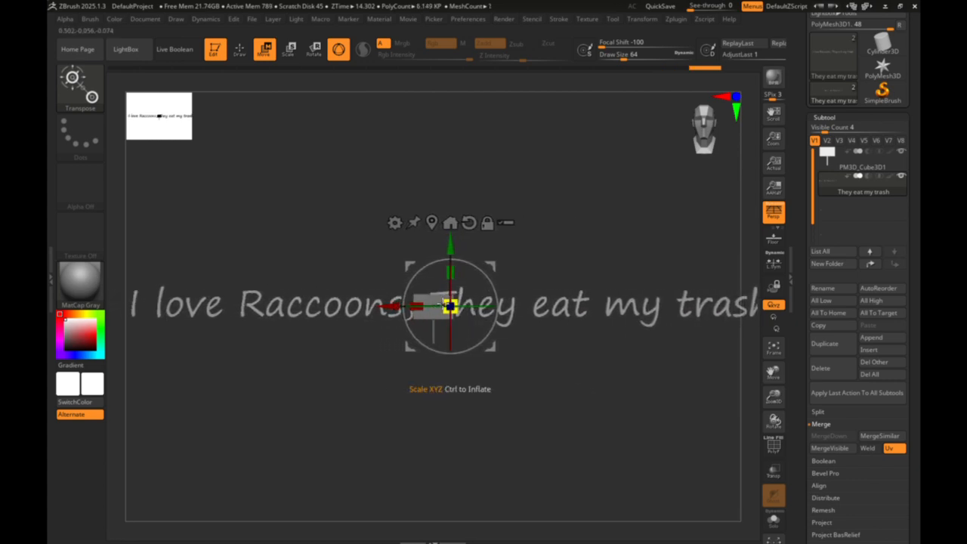
{"action": "key", "text": "ctrl+z"}
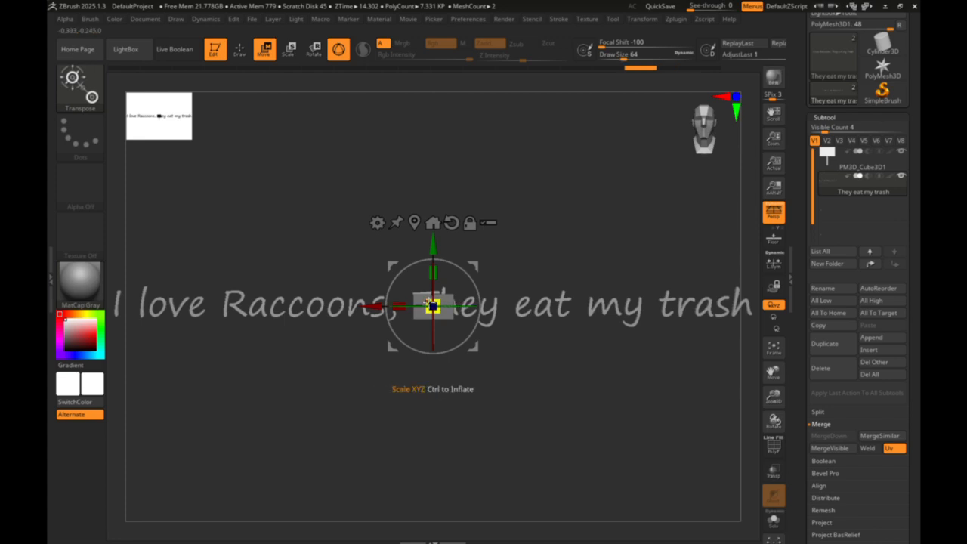
{"action": "left_click_drag", "start_coordinate": [433, 307], "coordinate": [577, 369]}
{"action": "left_click", "coordinate": [773, 347]}
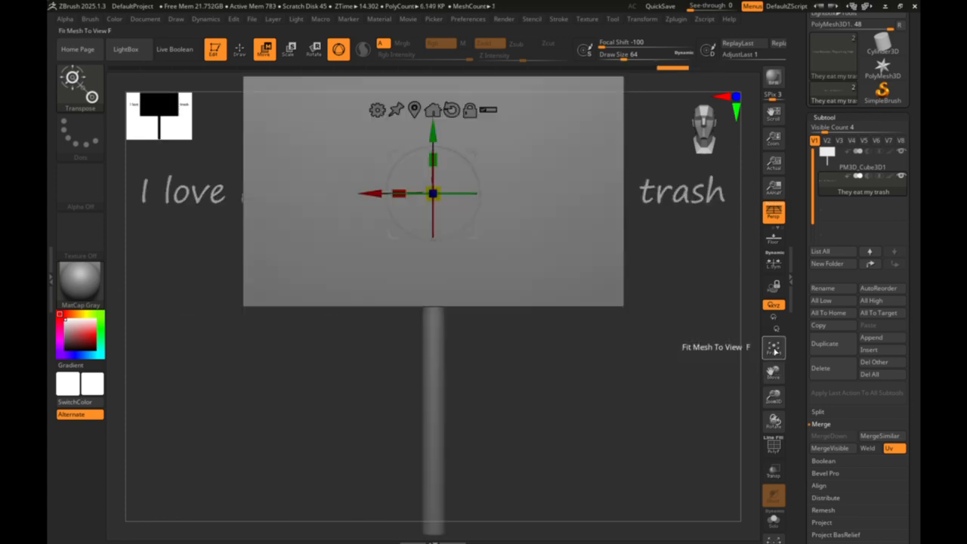
{"action": "left_click_drag", "start_coordinate": [771, 375], "coordinate": [772, 514]}
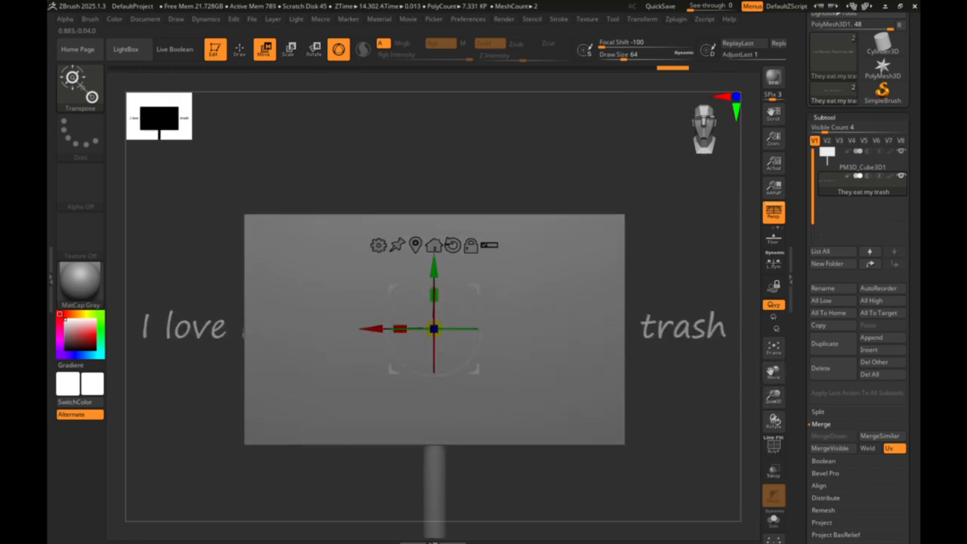
- Move the 3D text forward onto the signboard's front face and shift it right and up so the sentence starts on the board
{"action": "left_click_drag", "start_coordinate": [714, 119], "coordinate": [695, 148]}
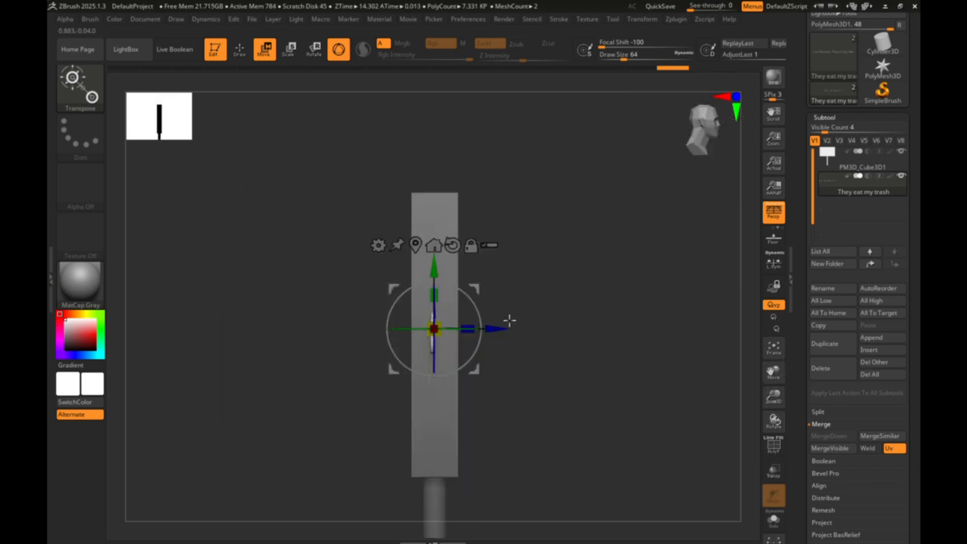
{"action": "mouse_move", "coordinate": [509, 320]}
{"action": "left_mouse_down"}
{"action": "mouse_move", "coordinate": [529, 328]}
{"action": "mouse_move", "coordinate": [515, 328]}
{"action": "left_mouse_up"}
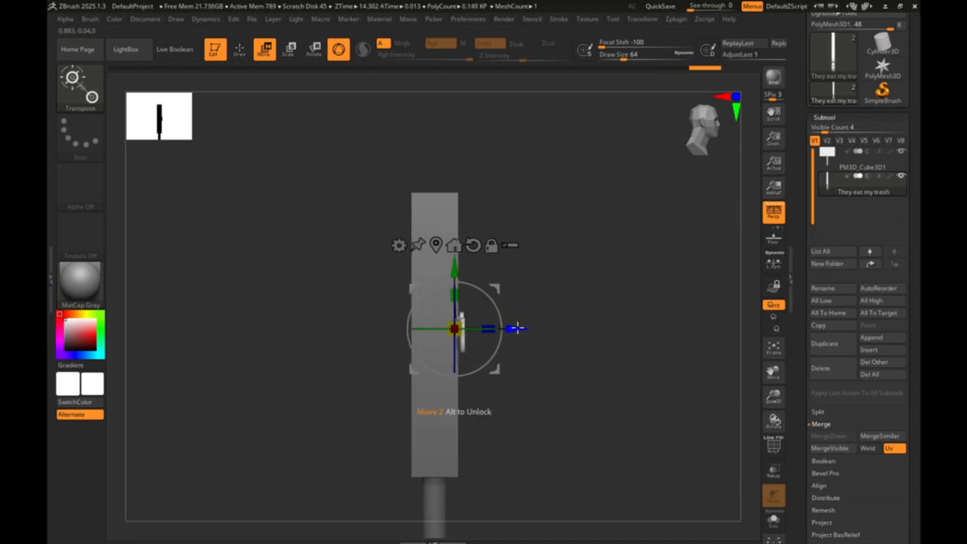
{"action": "left_click", "coordinate": [693, 142]}
{"action": "left_click_drag", "start_coordinate": [375, 330], "coordinate": [538, 329]}
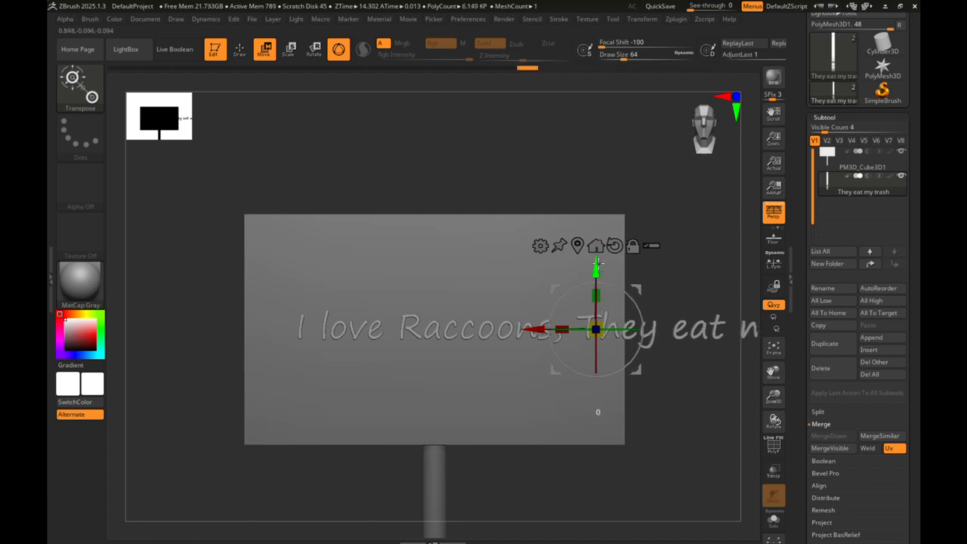
{"action": "left_click_drag", "start_coordinate": [598, 264], "coordinate": [601, 191]}
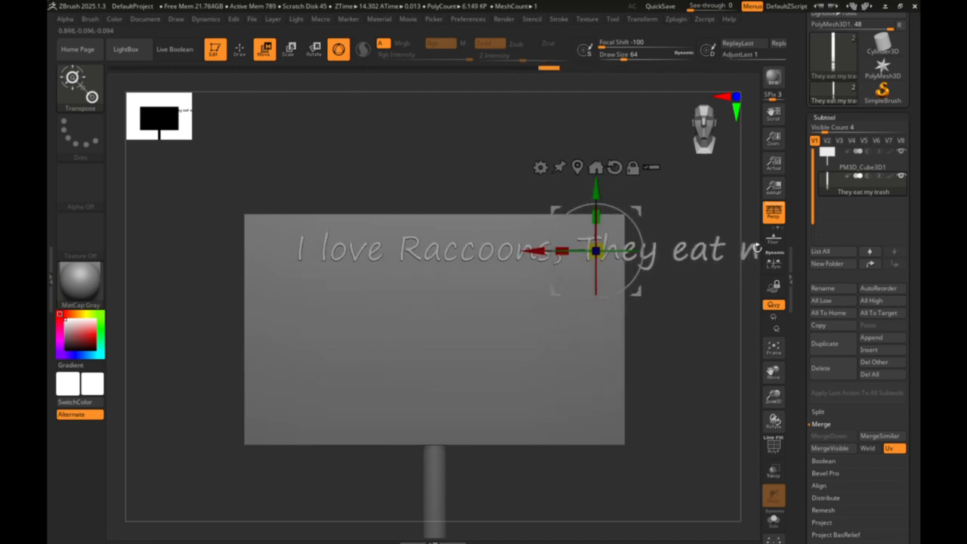
{"action": "key", "text": "q"}
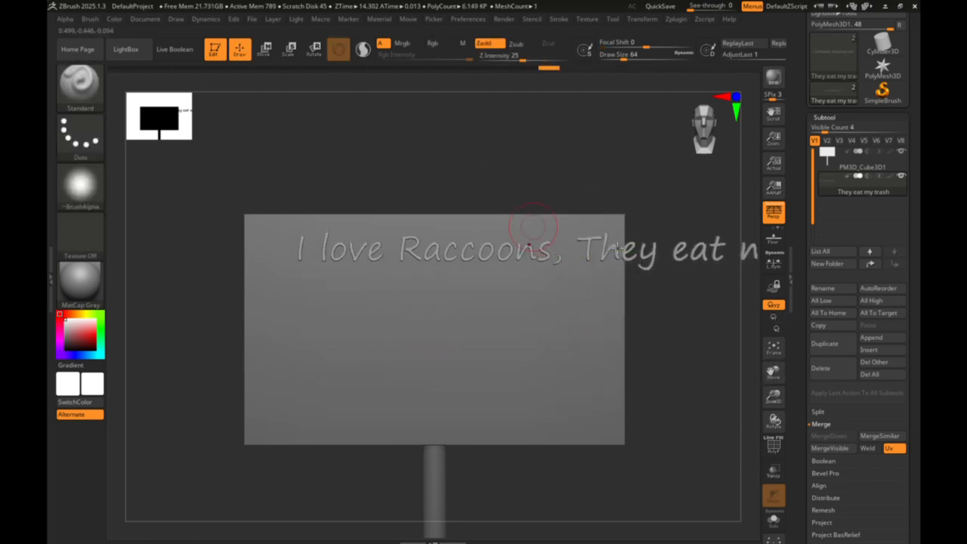
{"action": "mouse_move", "coordinate": [775, 378]}
{"action": "left_mouse_down"}
{"action": "mouse_move", "coordinate": [535, 345]}
{"action": "mouse_move", "coordinate": [646, 383]}
{"action": "left_mouse_up"}
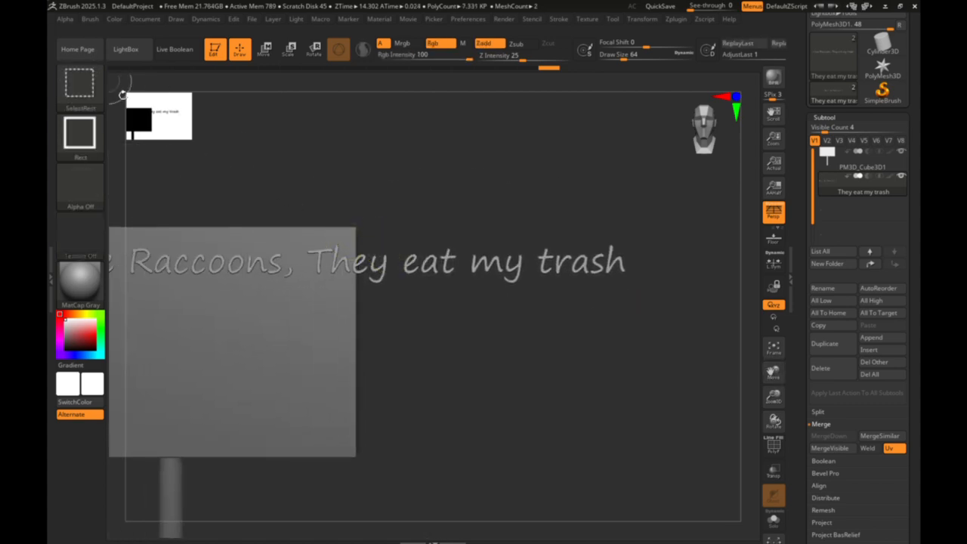
{"action": "mouse_move", "coordinate": [278, 198]}
{"action": "left_mouse_down", "text": "ctrl+shift"}
{"action": "mouse_move", "coordinate": [649, 423]}
{"action": "mouse_move", "coordinate": [571, 352]}
{"action": "mouse_move", "coordinate": [319, 220]}
{"action": "left_mouse_up", "text": "ctrl+shift"}
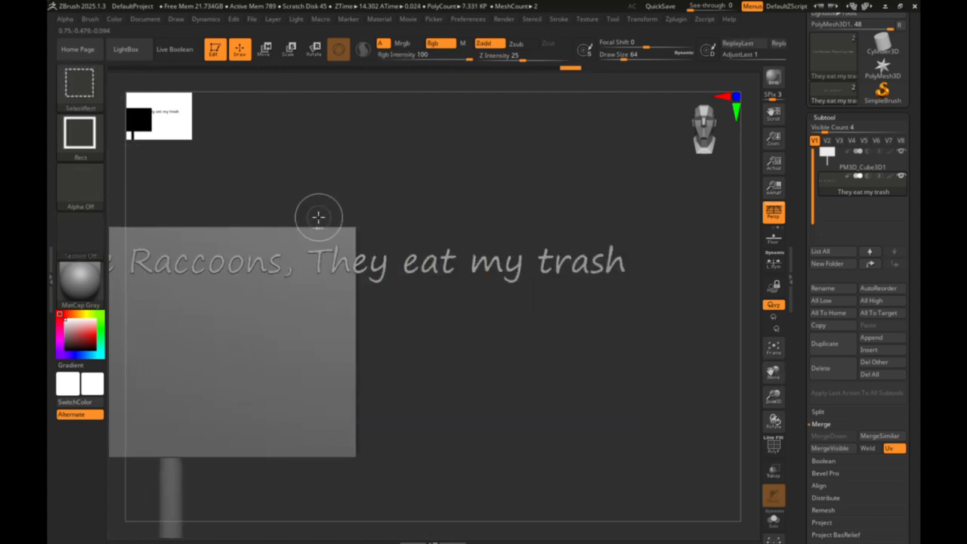
{"action": "left_click", "coordinate": [72, 70]}
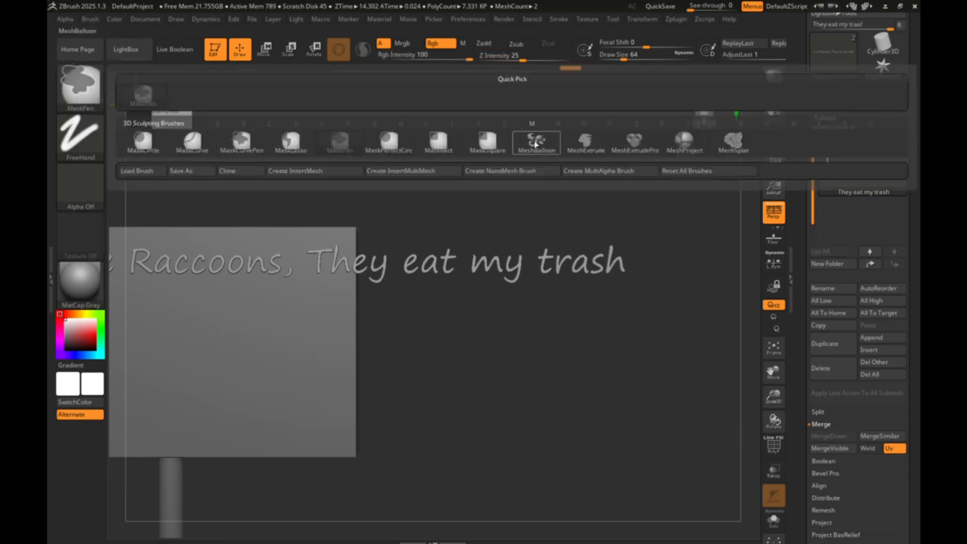
{"action": "left_click", "coordinate": [471, 145]}
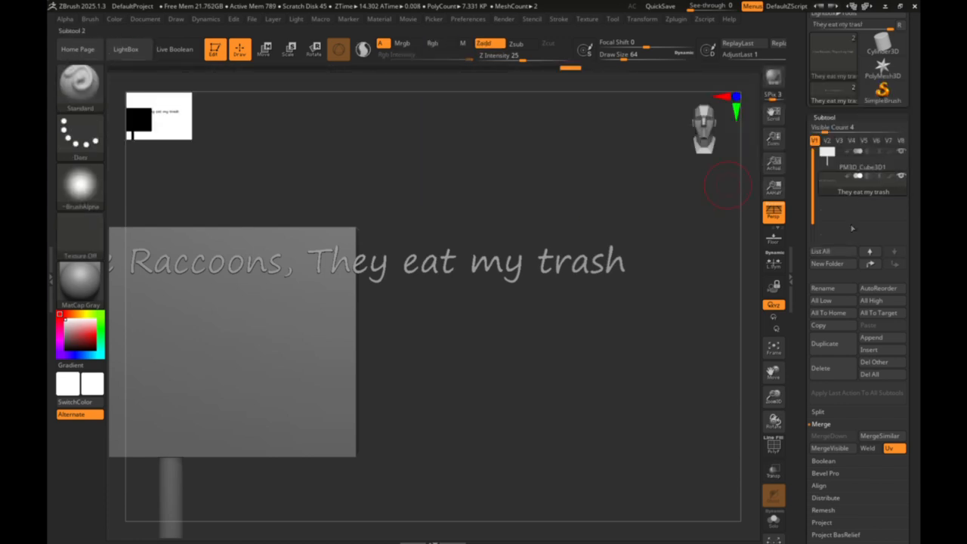
- Duplicate the text subtool, then move the original down and left until "They eat my trash" sits on the signboard
{"action": "left_click", "coordinate": [828, 349]}
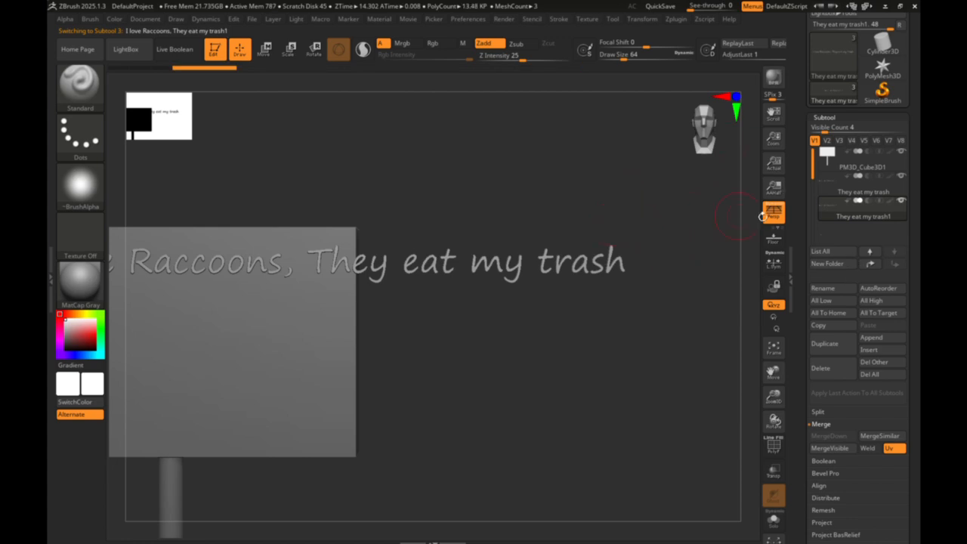
{"action": "left_click", "coordinate": [856, 195]}
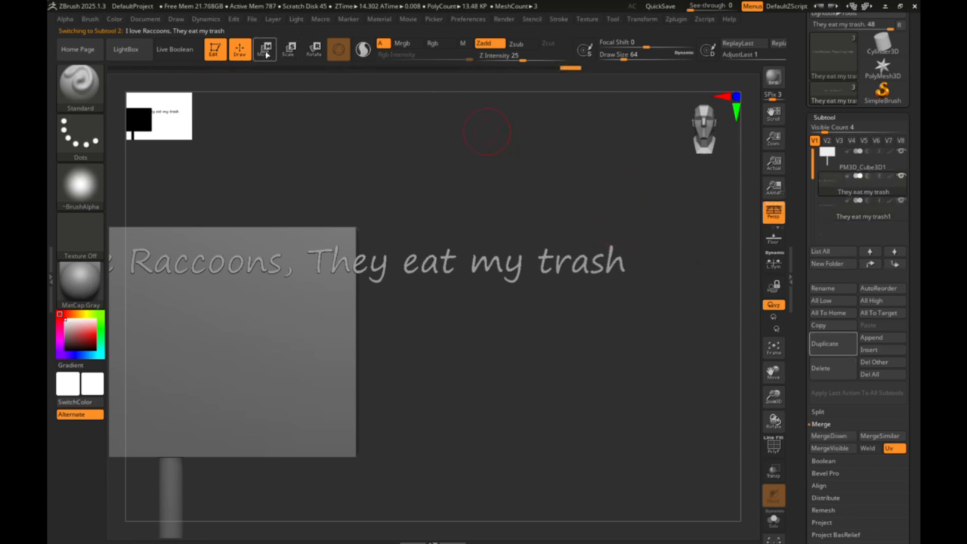
{"action": "left_click", "coordinate": [265, 51]}
{"action": "left_click_drag", "start_coordinate": [325, 198], "coordinate": [324, 296], "text": "ctrl"}
{"action": "left_click_drag", "start_coordinate": [252, 361], "coordinate": [124, 371]}
{"action": "left_click", "coordinate": [774, 348]}
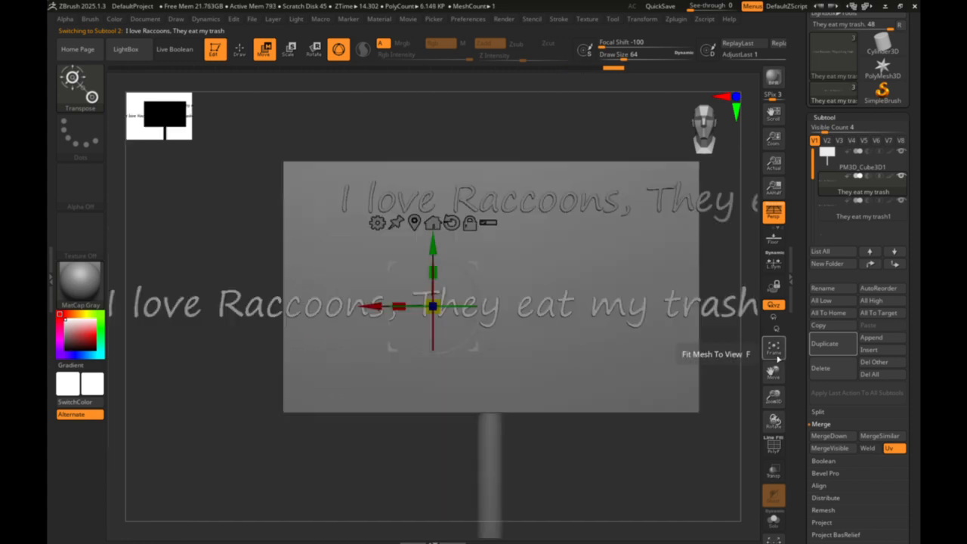
{"action": "left_click_drag", "start_coordinate": [376, 306], "coordinate": [300, 306]}
- Select the duplicated text and move it down, closer to the lower line
{"action": "left_click", "coordinate": [861, 209]}
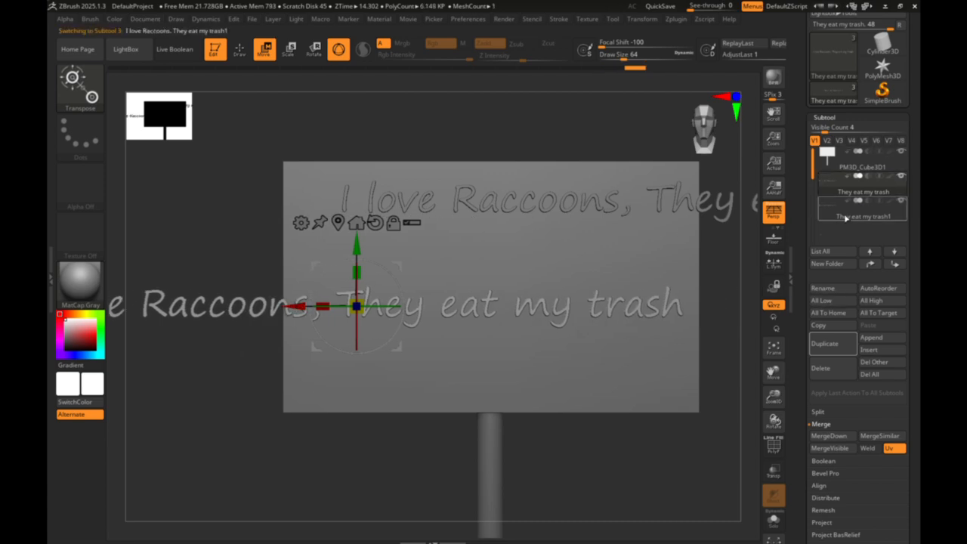
{"action": "left_click_drag", "start_coordinate": [622, 193], "coordinate": [610, 192]}
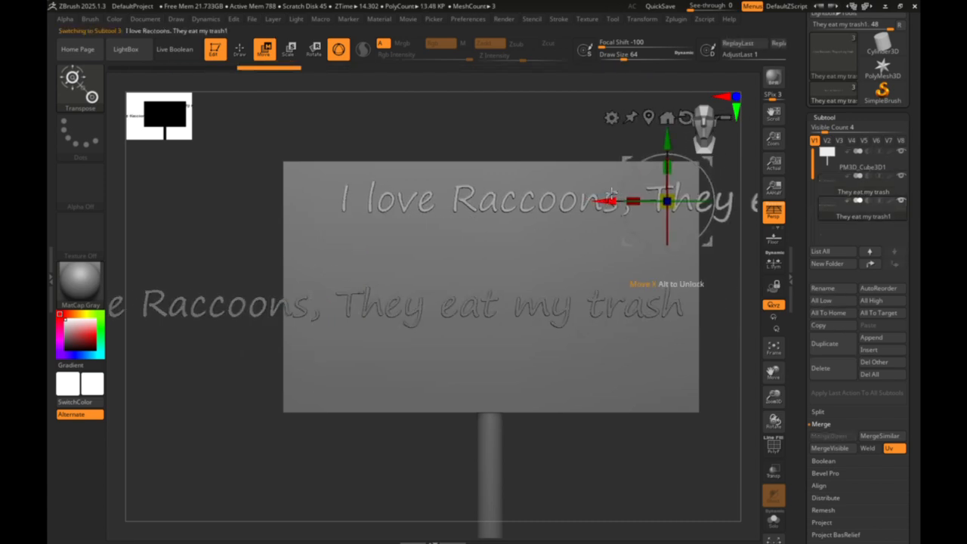
{"action": "left_click_drag", "start_coordinate": [667, 167], "coordinate": [667, 209]}
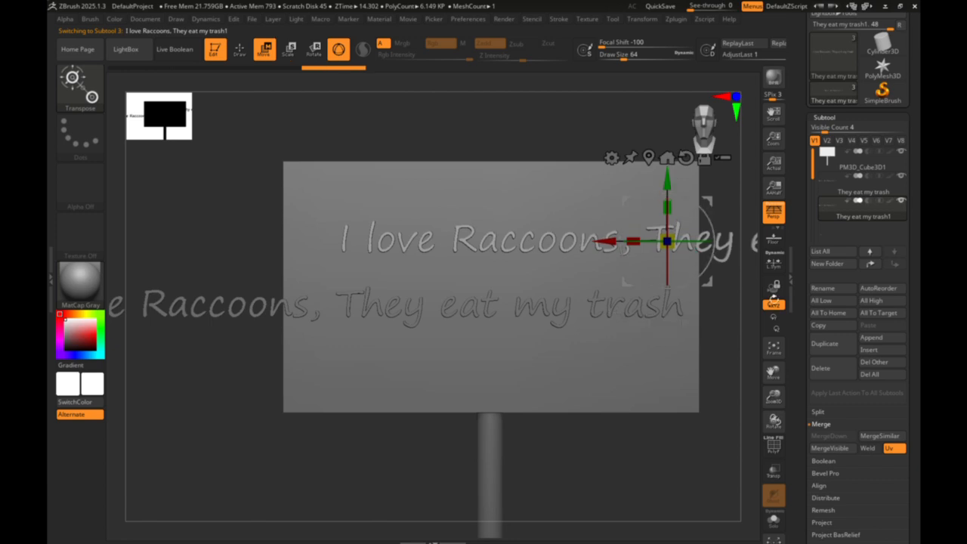
- In Draw mode, mask the words "They eat my trash" on the upper text copy and invert the mask
{"action": "left_click_drag", "start_coordinate": [774, 371], "coordinate": [662, 376]}
{"action": "left_click_drag", "start_coordinate": [771, 376], "coordinate": [806, 366]}
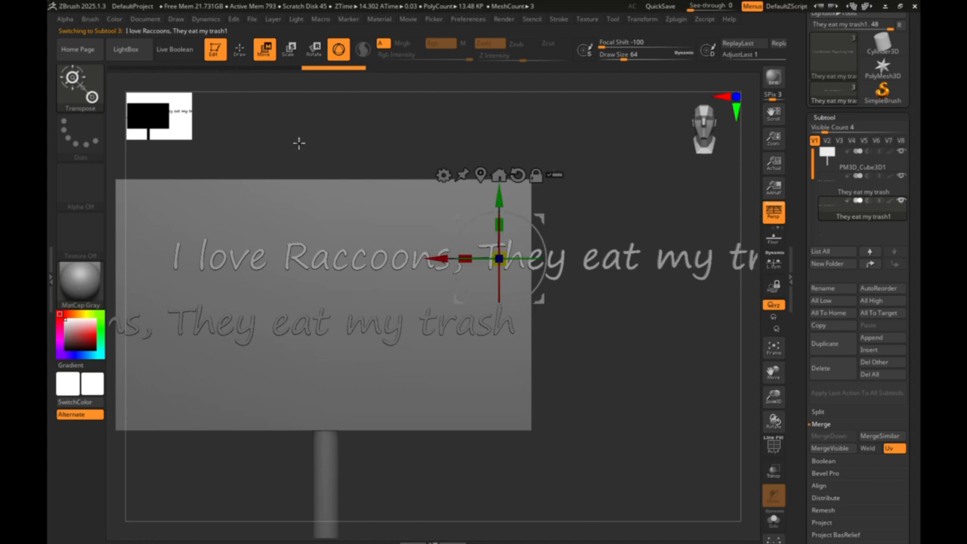
{"action": "left_click", "coordinate": [240, 53]}
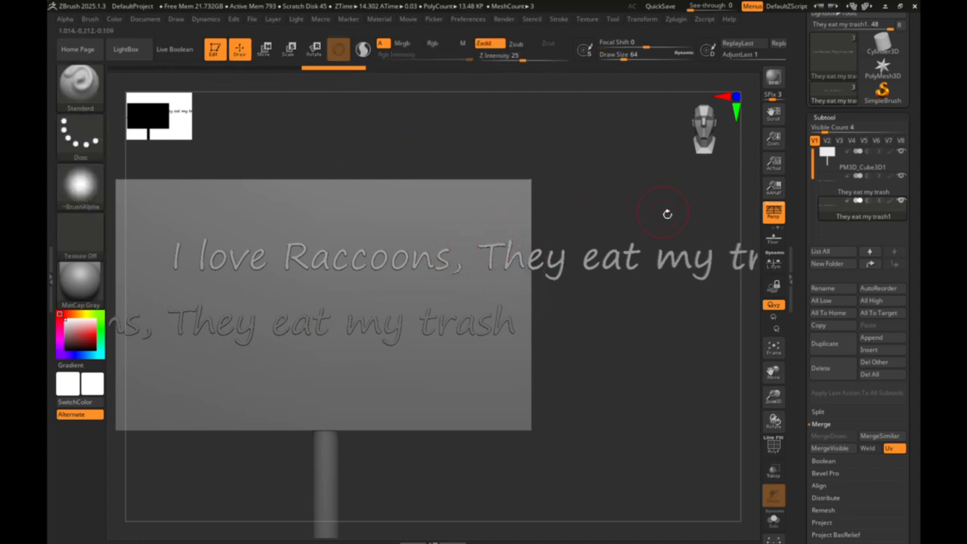
{"action": "left_click_drag", "start_coordinate": [774, 376], "coordinate": [820, 379]}
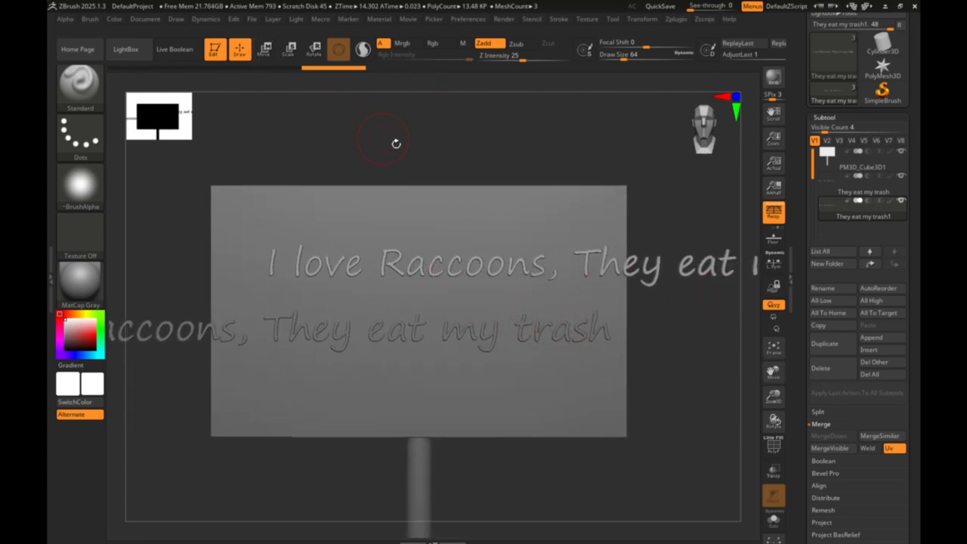
{"action": "left_click_drag", "start_coordinate": [777, 364], "coordinate": [641, 373]}
{"action": "key", "text": "ctrl"}
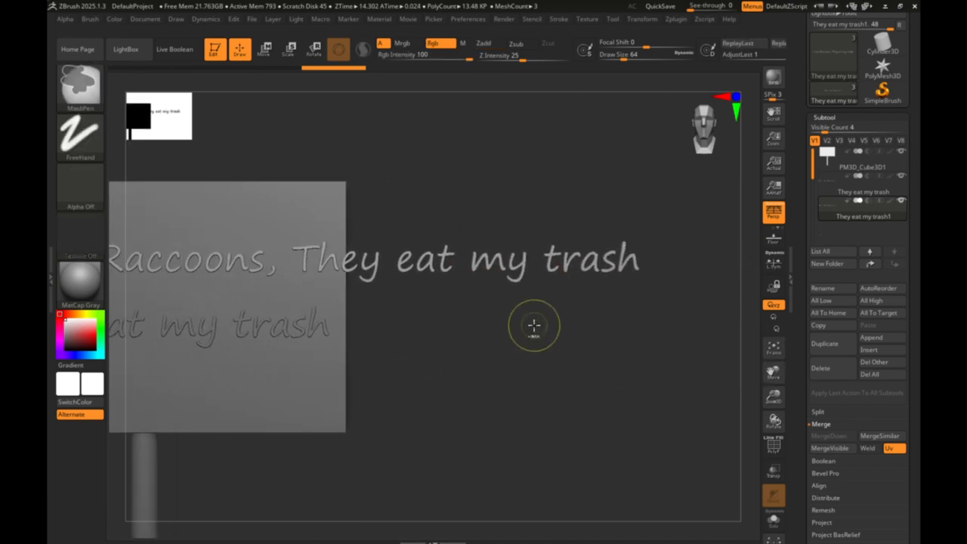
{"action": "left_click_drag", "start_coordinate": [533, 323], "coordinate": [341, 300], "text": "ctrl"}
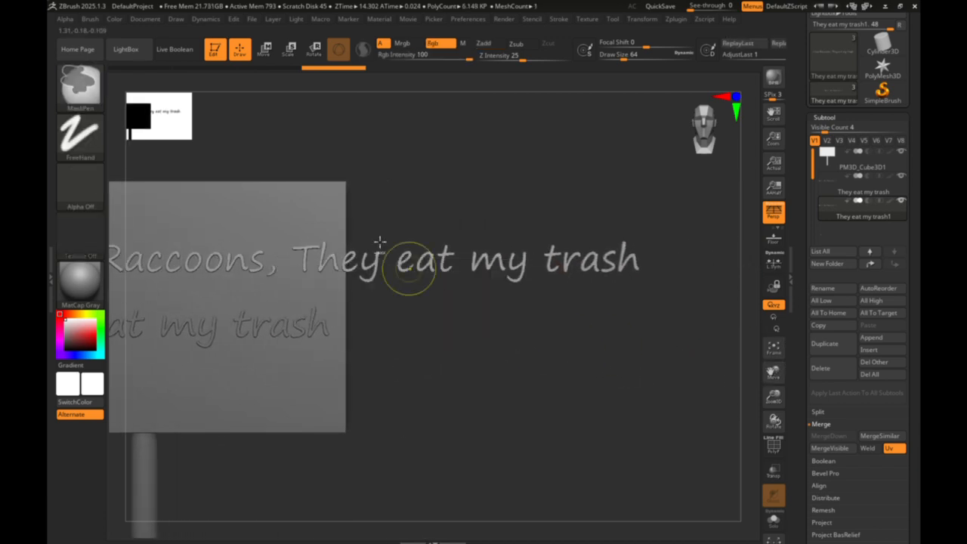
{"action": "left_click_drag", "start_coordinate": [281, 165], "coordinate": [689, 311], "text": "ctrl"}
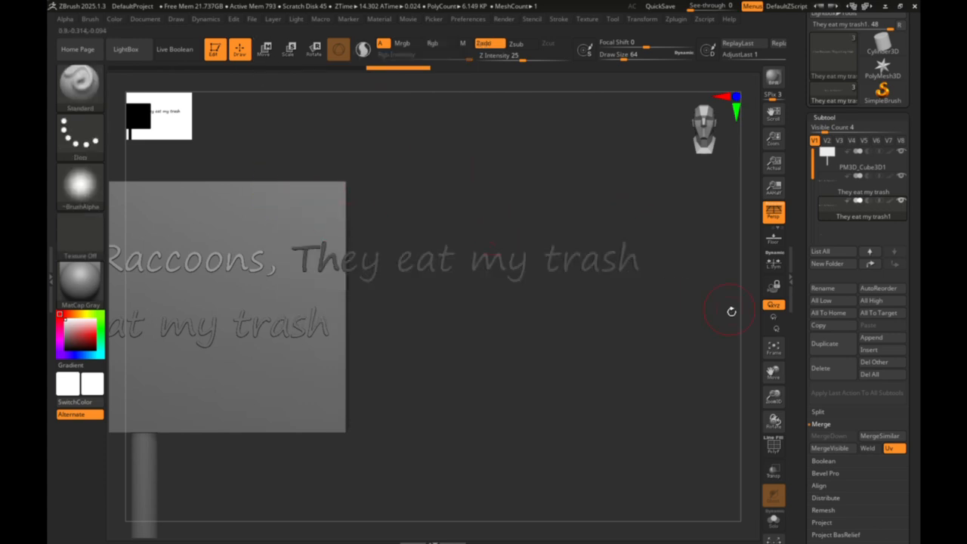
{"action": "left_click_drag", "start_coordinate": [790, 371], "coordinate": [738, 345]}
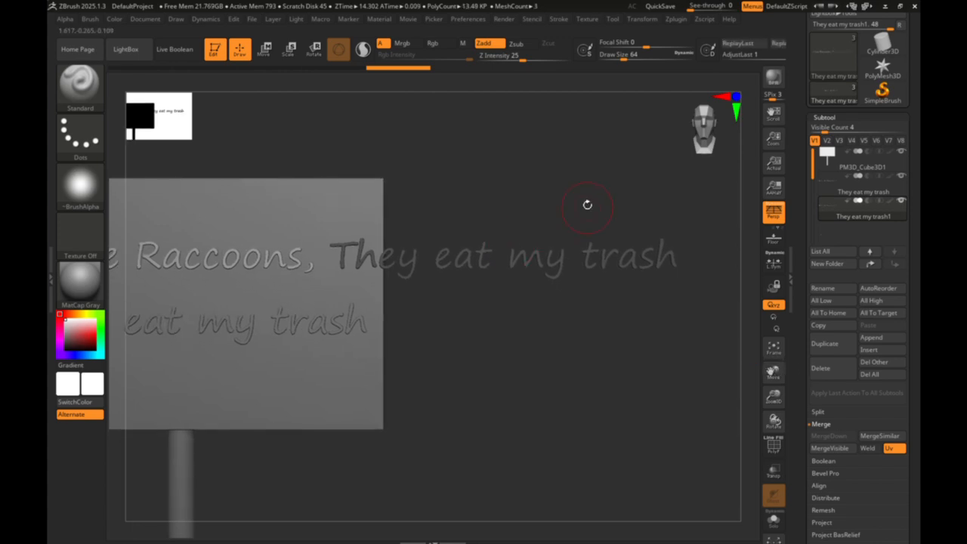
{"action": "left_click", "coordinate": [587, 205], "text": "ctrl"}
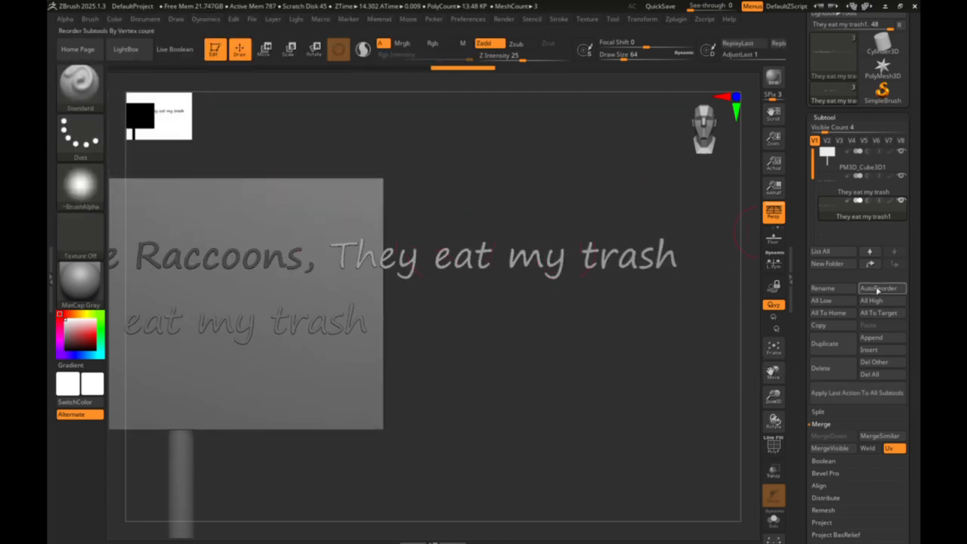
- Use Groups Split to separate "They eat my trash" from "I love Raccoons," in the upper text, accepting the non-undoable operation
{"action": "left_click", "coordinate": [830, 412]}
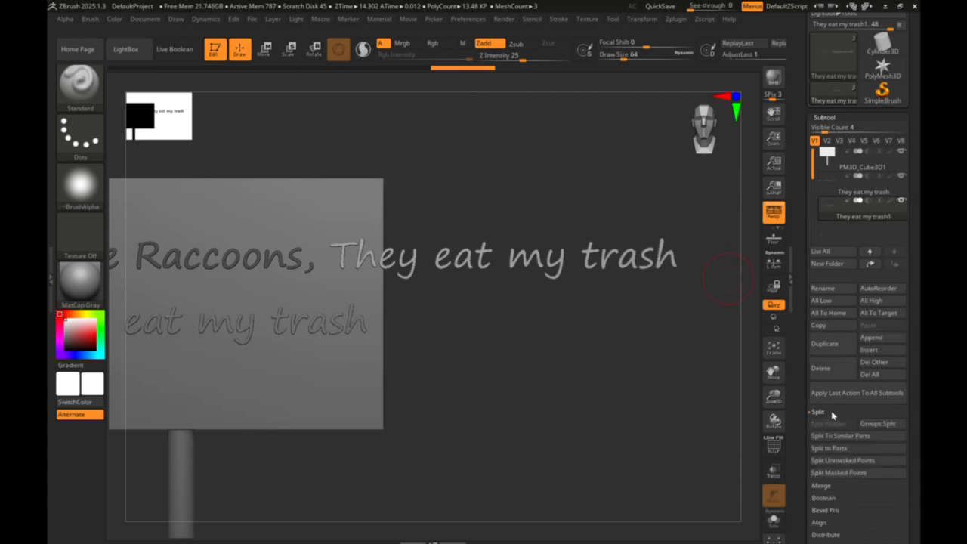
{"action": "left_click", "coordinate": [880, 427]}
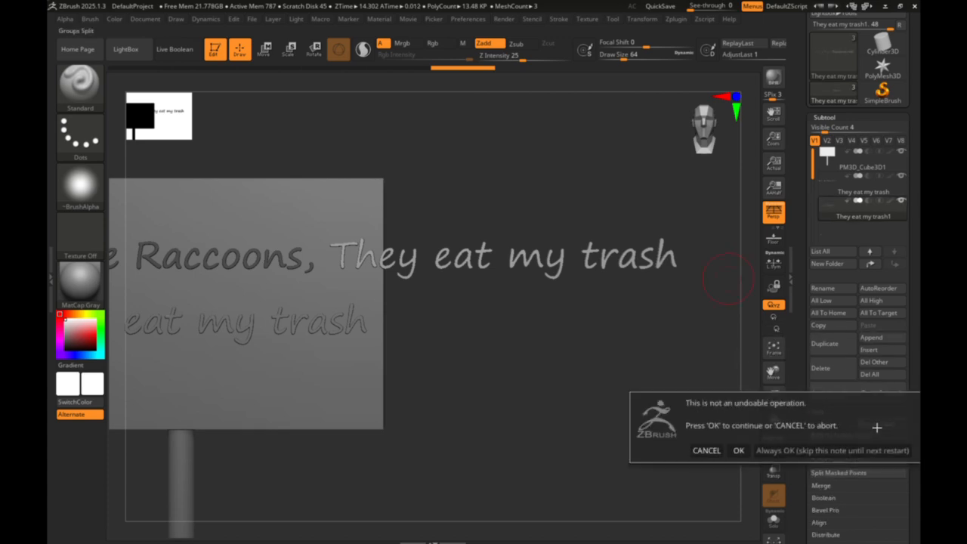
{"action": "left_click", "coordinate": [740, 451]}
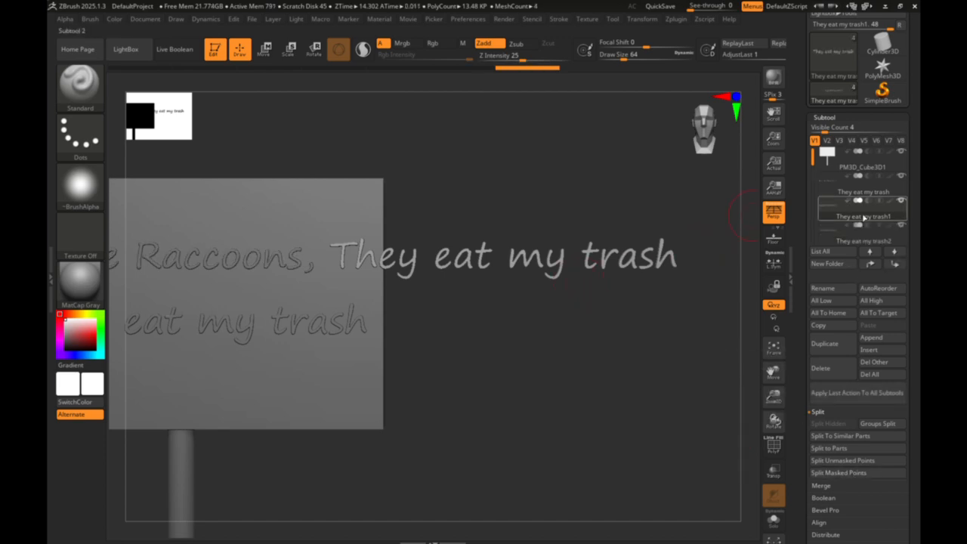
- Delete the split-off subtool containing "They eat my trash", keeping "I love Raccoons," as the upper line
{"action": "mouse_move", "coordinate": [847, 231]}
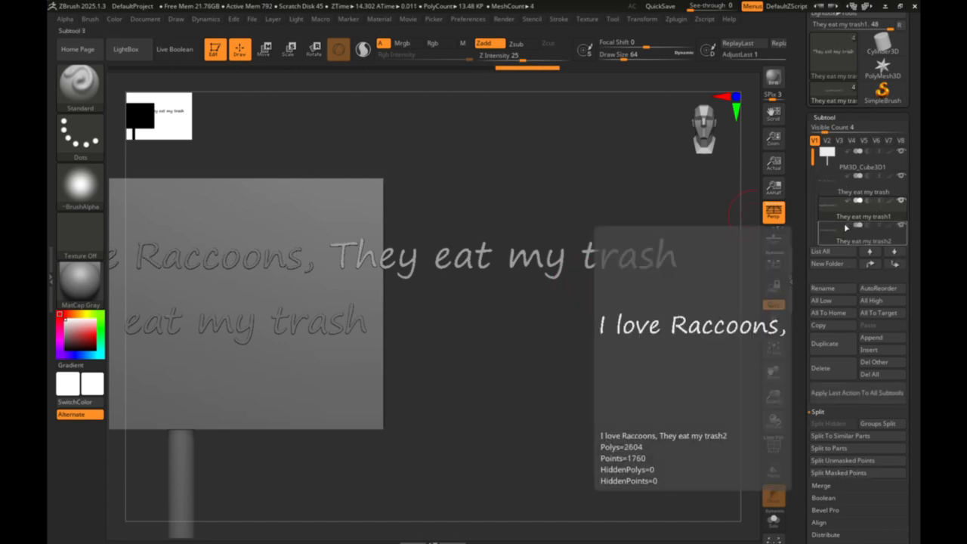
{"action": "scroll", "coordinate": [843, 239], "scroll_direction": "down", "scroll_amount": 1}
{"action": "mouse_move", "coordinate": [823, 154]}
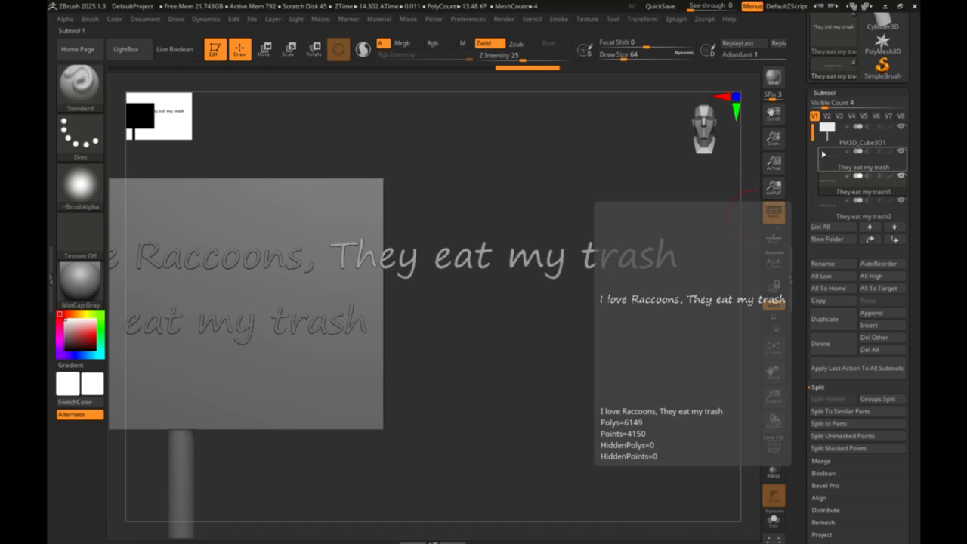
{"action": "scroll", "coordinate": [811, 140], "scroll_direction": "down", "scroll_amount": 1}
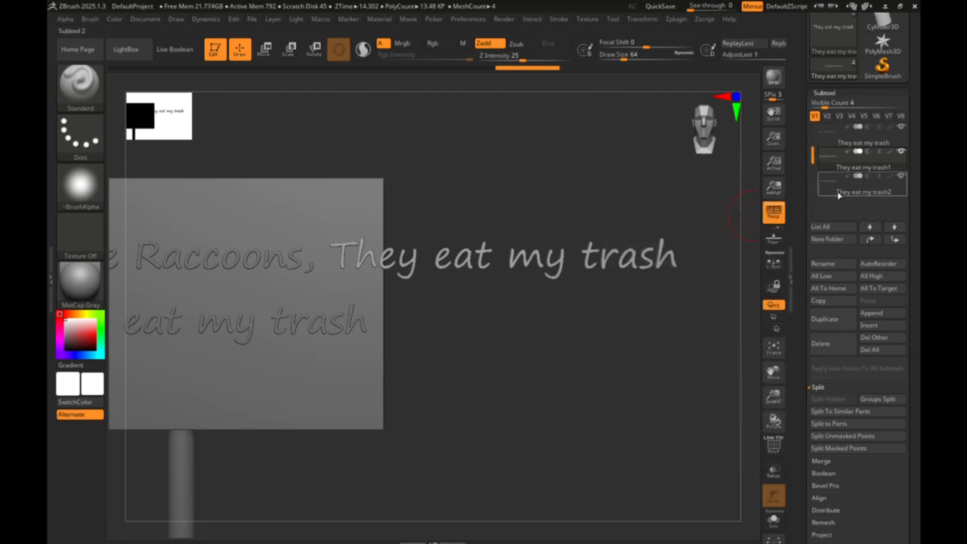
{"action": "mouse_move", "coordinate": [838, 194]}
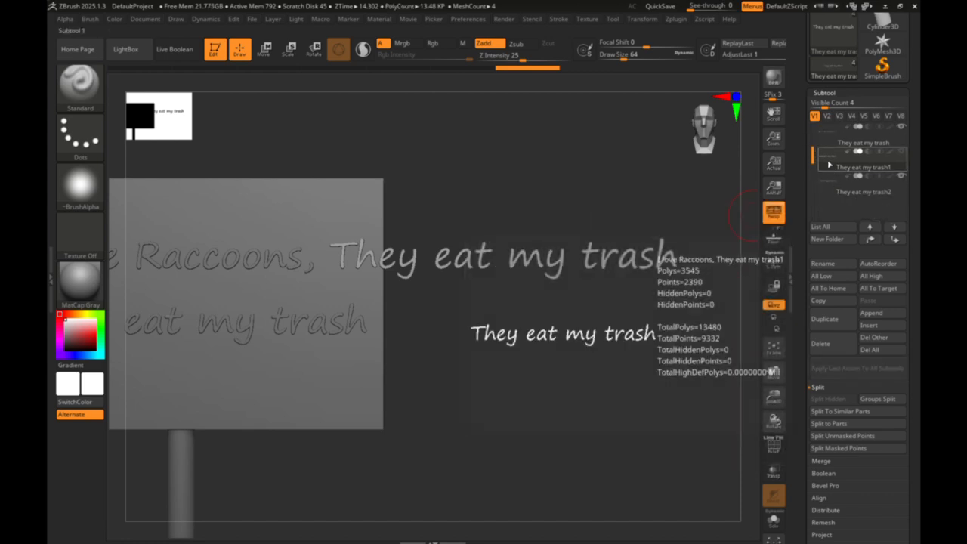
{"action": "left_click", "coordinate": [838, 347]}
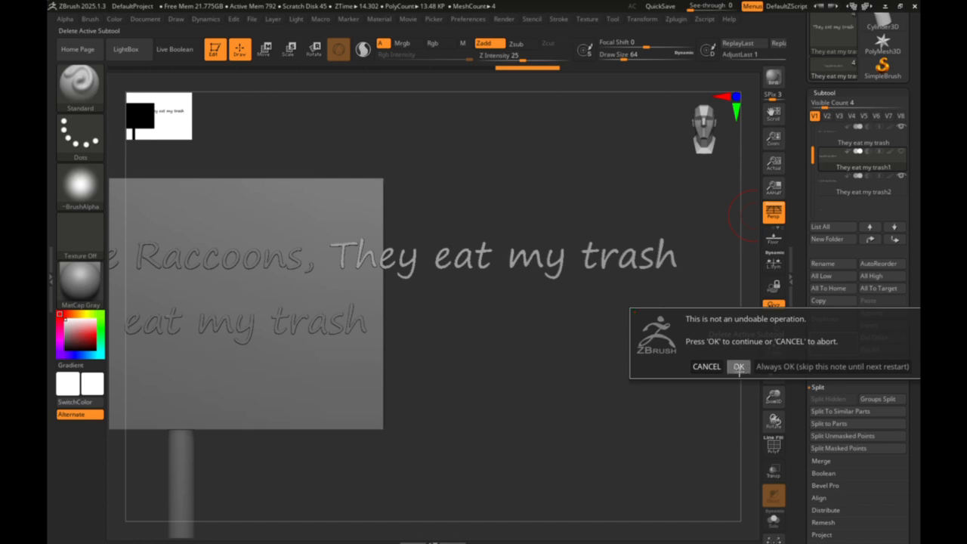
{"action": "left_click", "coordinate": [738, 368]}
- Mask the words "I love Raccoons," on the lower text copy and separate them with Split Masked Points
{"action": "left_click_drag", "start_coordinate": [772, 369], "coordinate": [904, 380]}
{"action": "left_click", "coordinate": [825, 148]}
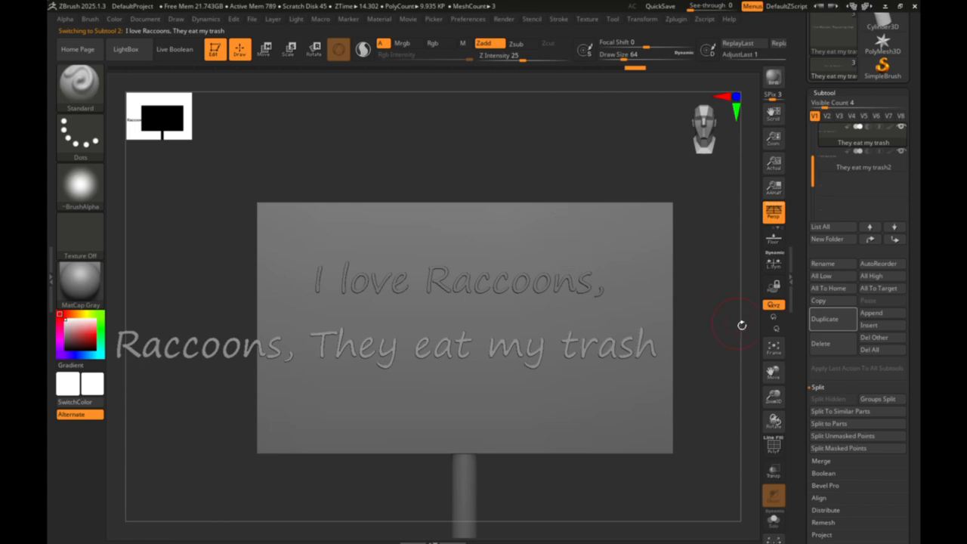
{"action": "left_click_drag", "start_coordinate": [773, 366], "coordinate": [872, 362]}
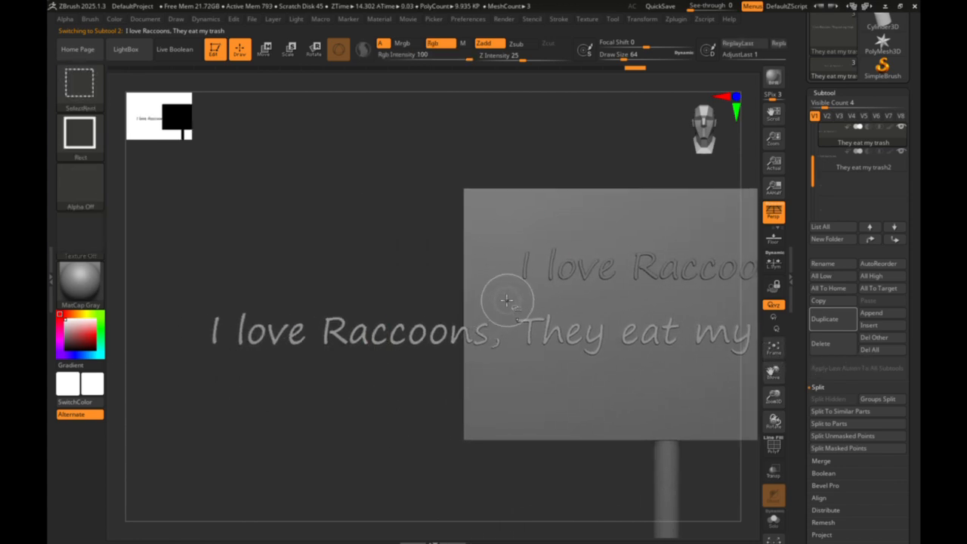
{"action": "mouse_move", "coordinate": [507, 301]}
{"action": "left_mouse_down", "text": "ctrl+shift"}
{"action": "mouse_move", "coordinate": [506, 382]}
{"action": "mouse_move", "coordinate": [289, 410]}
{"action": "mouse_move", "coordinate": [496, 332]}
{"action": "left_mouse_up", "text": "ctrl+shift"}
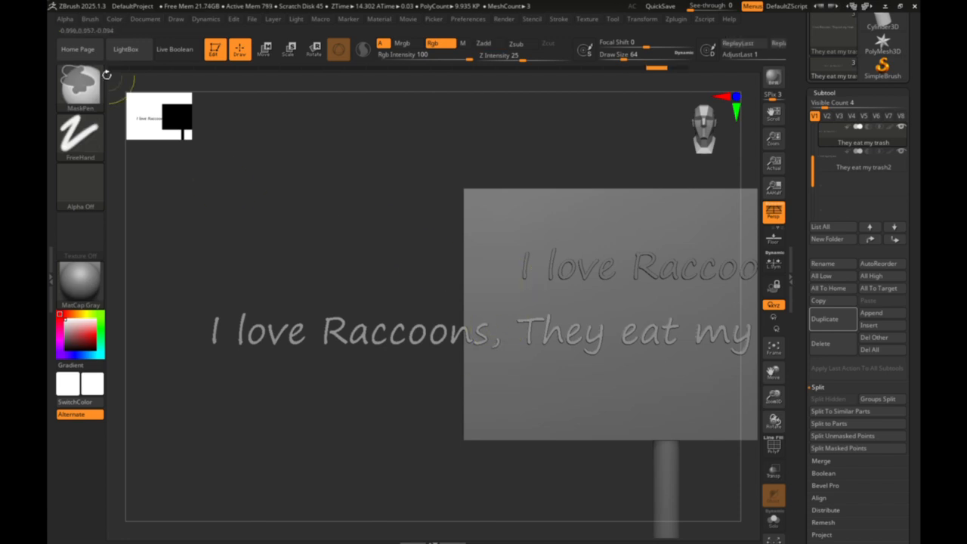
{"action": "left_click", "coordinate": [80, 83]}
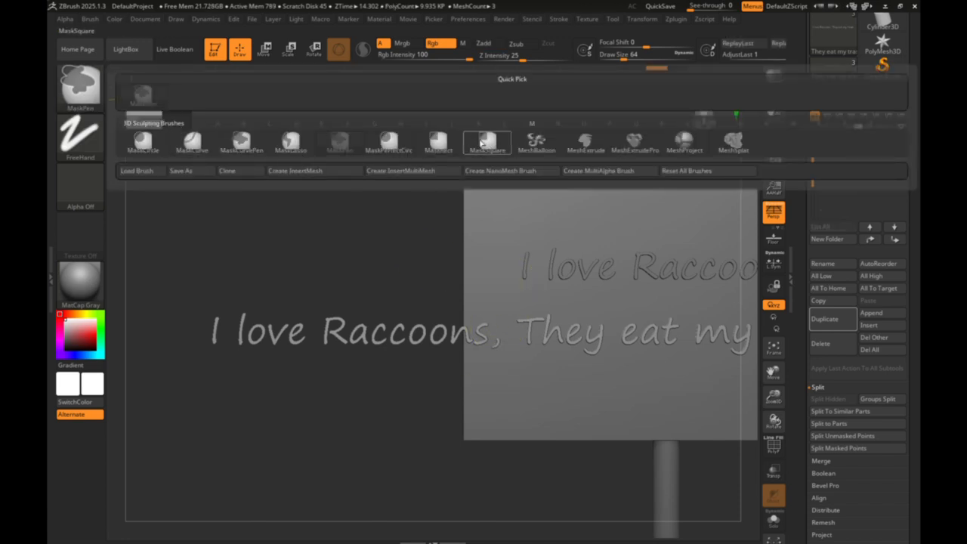
{"action": "left_click", "coordinate": [487, 140]}
{"action": "left_click", "coordinate": [80, 83]}
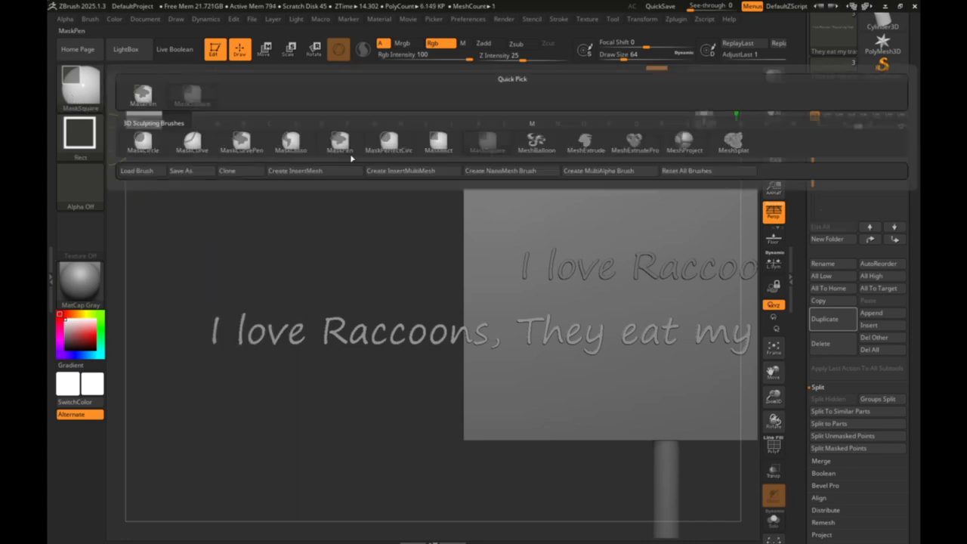
{"action": "mouse_move", "coordinate": [190, 275]}
{"action": "left_mouse_down"}
{"action": "mouse_move", "coordinate": [358, 311]}
{"action": "mouse_move", "coordinate": [506, 382]}
{"action": "left_mouse_up"}
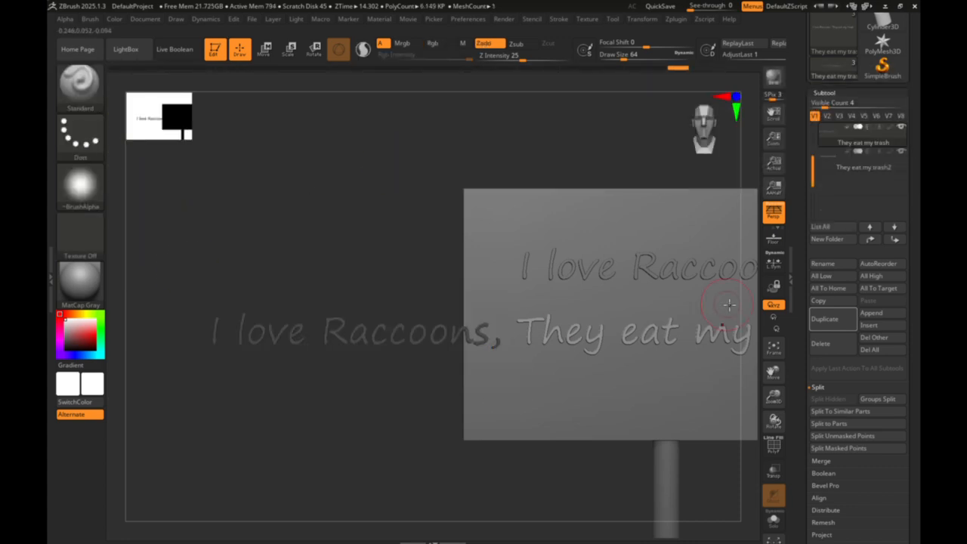
{"action": "left_click", "coordinate": [858, 449]}
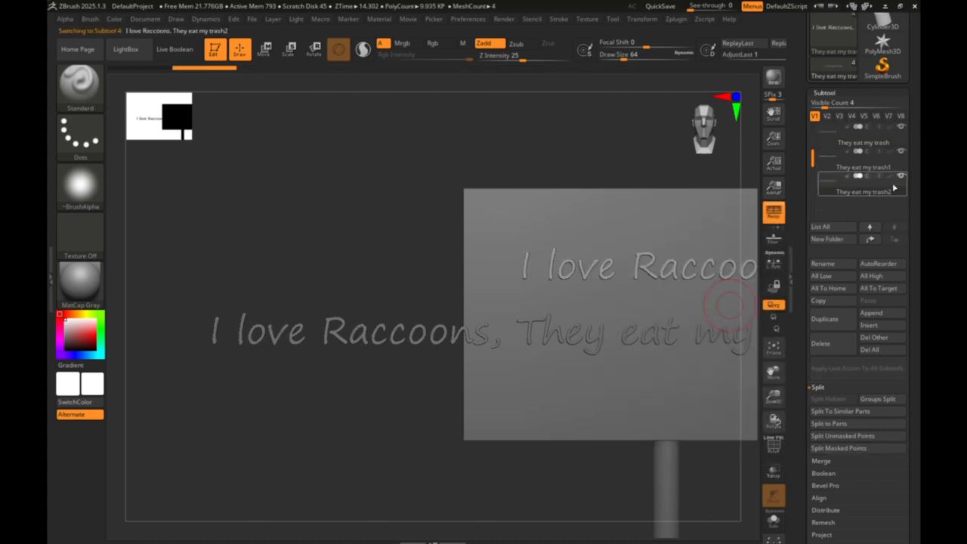
- Select the split-off "I love Raccoons," on the lower line and delete its subtool, accepting the non-undoable operation
{"action": "left_click", "coordinate": [290, 49]}
{"action": "left_click", "coordinate": [265, 50]}
{"action": "left_click_drag", "start_coordinate": [773, 371], "coordinate": [692, 365]}
{"action": "left_click", "coordinate": [651, 172]}
{"action": "mouse_move", "coordinate": [834, 141]}
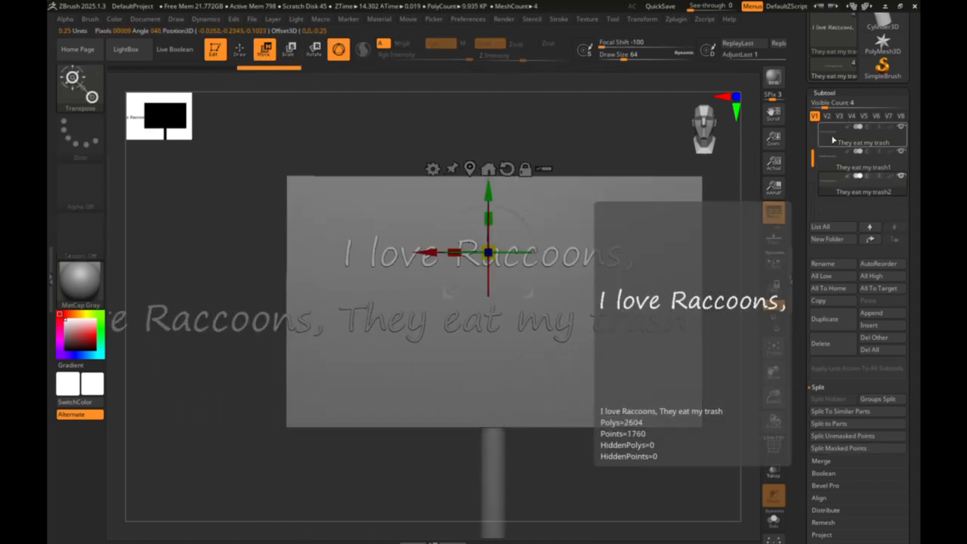
{"action": "left_click_drag", "start_coordinate": [813, 143], "coordinate": [813, 140]}
{"action": "left_click", "coordinate": [834, 140]}
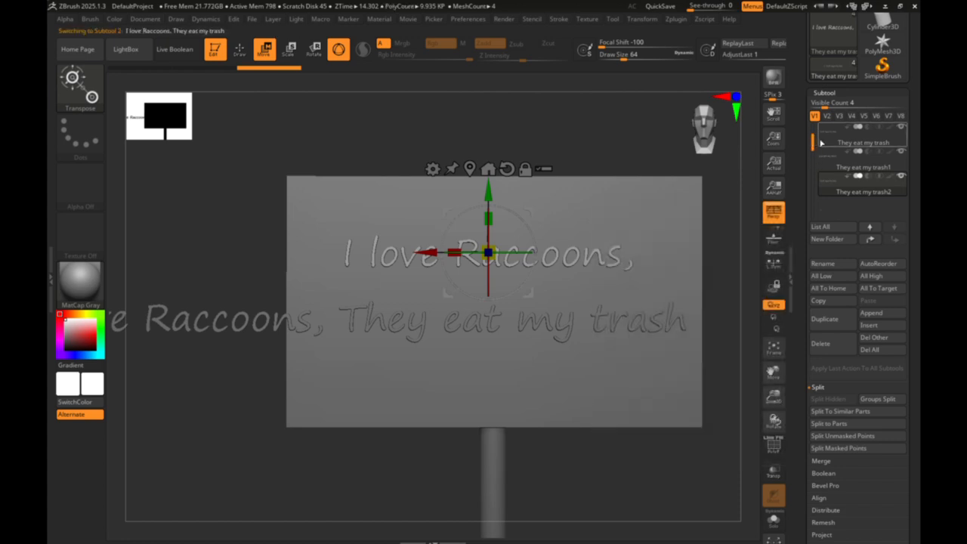
{"action": "left_click_drag", "start_coordinate": [314, 320], "coordinate": [366, 320]}
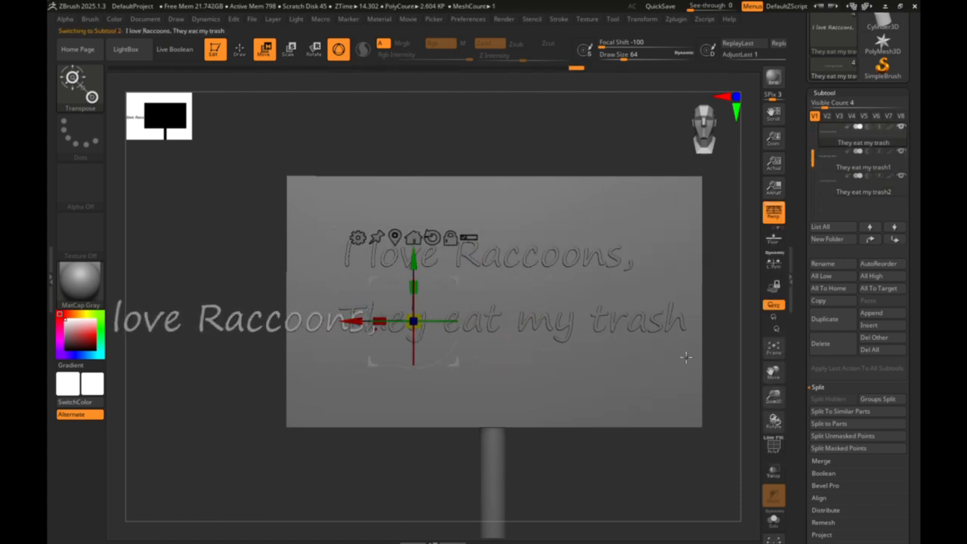
{"action": "left_click", "coordinate": [824, 343]}
{"action": "left_click", "coordinate": [738, 367]}
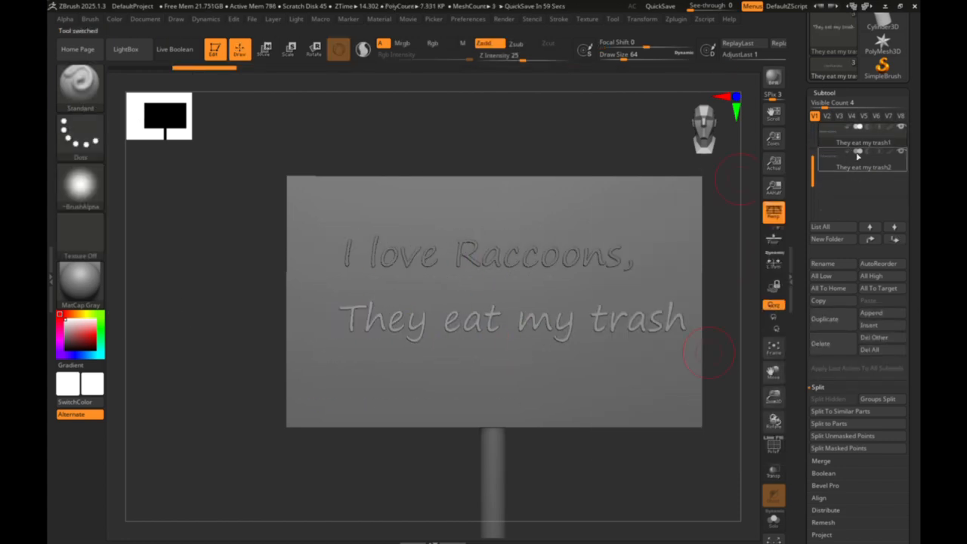
- Use MergeDown to combine the "They eat my trash" and "I love Raccoons," lines into one subtool, accepting the non-undoable operation
{"action": "left_click", "coordinate": [834, 170]}
{"action": "left_click_drag", "start_coordinate": [633, 130], "coordinate": [595, 141], "text": "ctrl"}
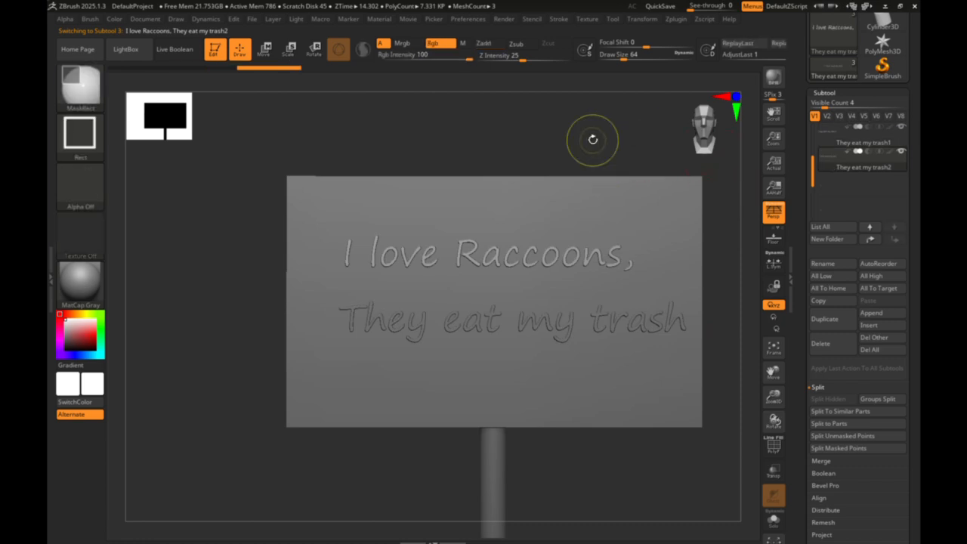
{"action": "left_click", "coordinate": [829, 142]}
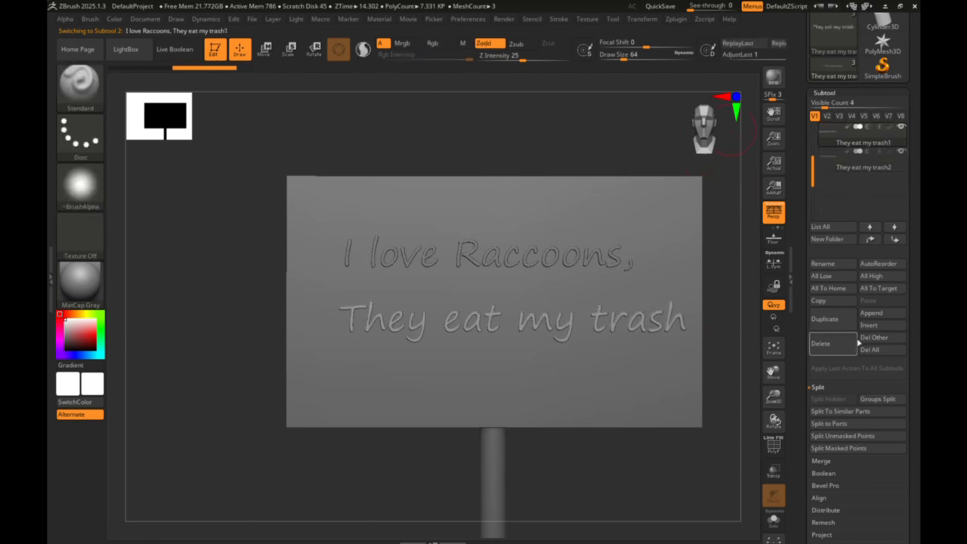
{"action": "left_click", "coordinate": [837, 461]}
{"action": "left_click", "coordinate": [831, 423]}
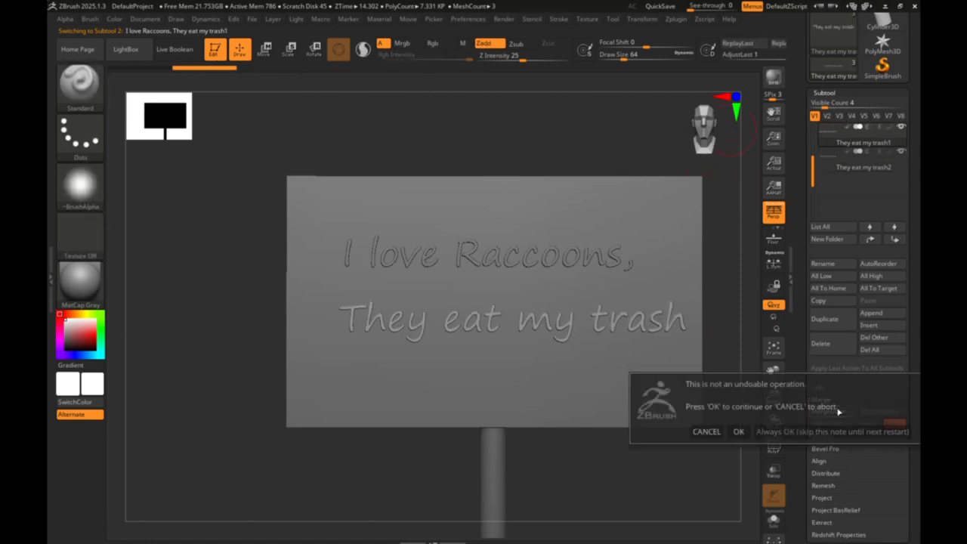
{"action": "left_click", "coordinate": [738, 432]}
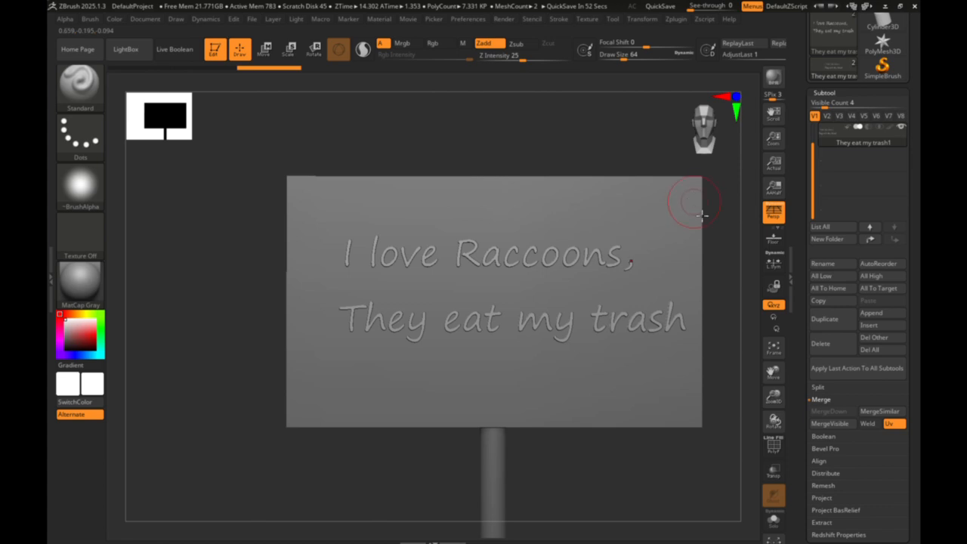
{"action": "left_click_drag", "start_coordinate": [771, 370], "coordinate": [734, 352]}
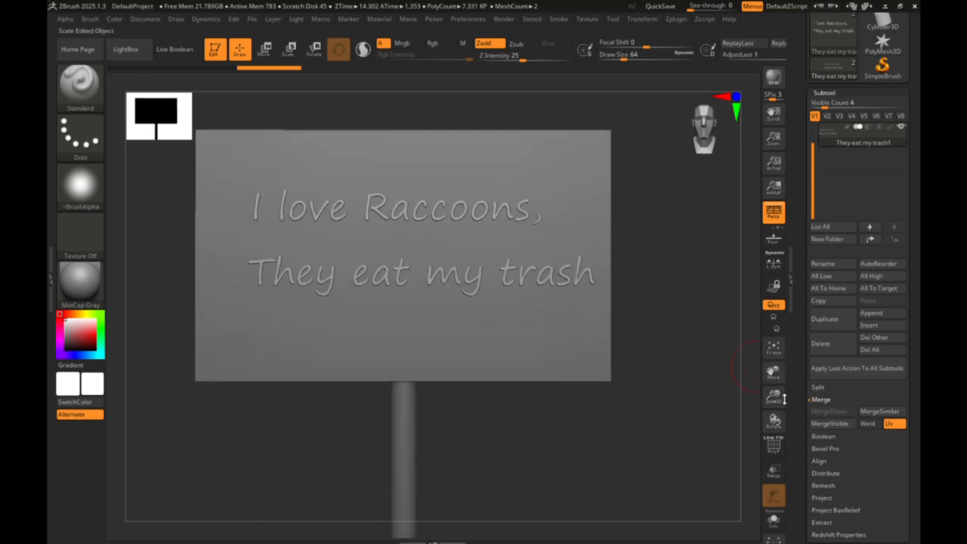
{"action": "left_click_drag", "start_coordinate": [778, 398], "coordinate": [797, 369]}
{"action": "left_click", "coordinate": [713, 132]}
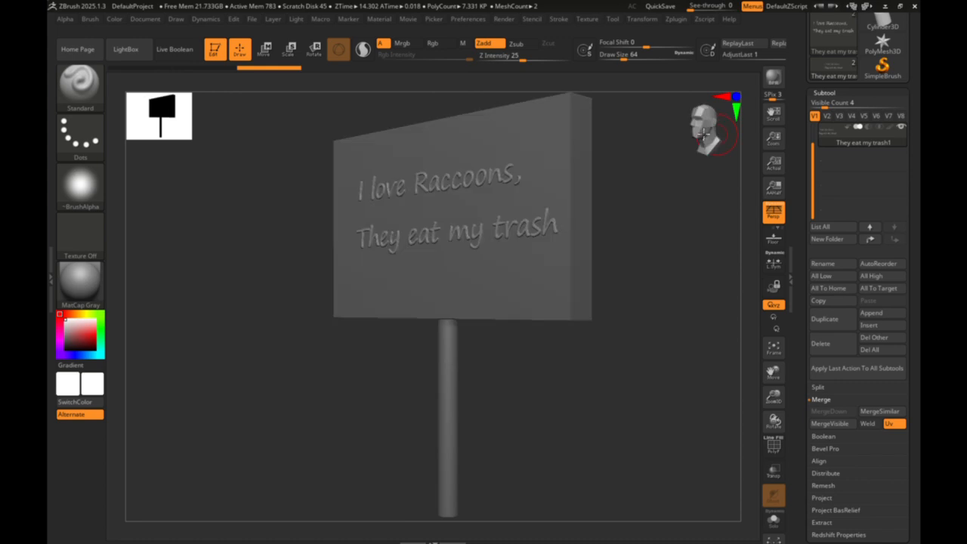
{"action": "left_click", "coordinate": [679, 132]}
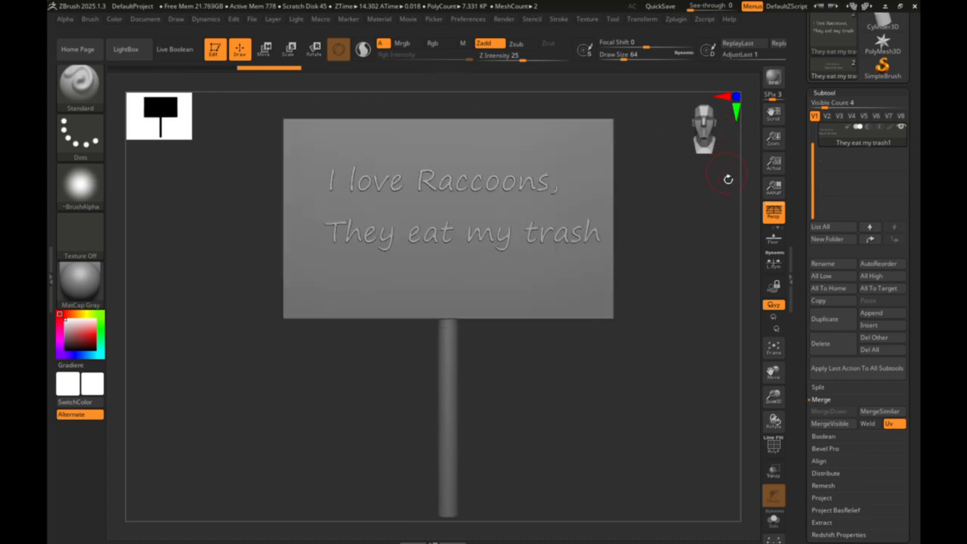